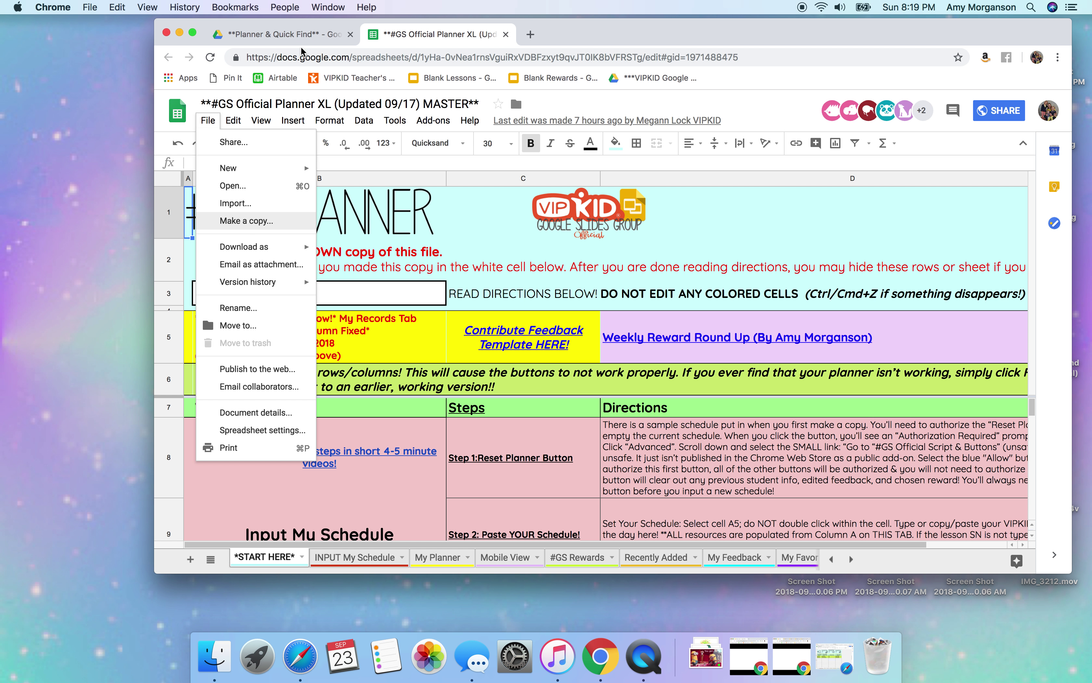
# Return to the Planner & Quick Find folder in Google Drive via its Chrome tab.
pyautogui.click(326, 41)
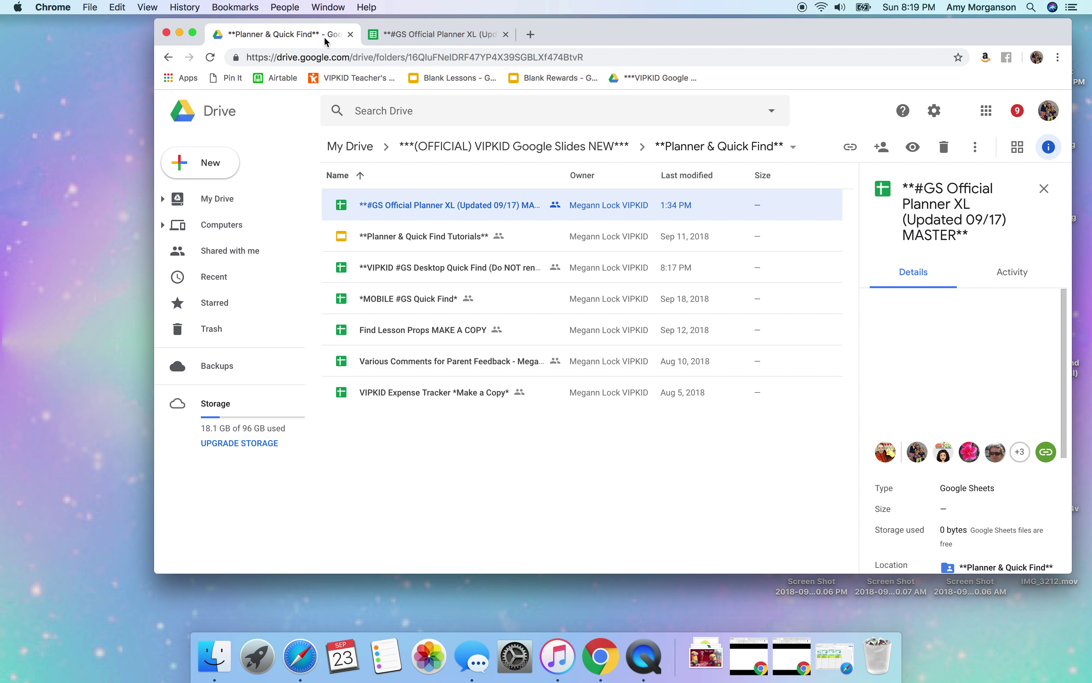
# Open the MY Planner 9/17 spreadsheet from My Drive.
pyautogui.click(220, 203)
pyautogui.click(440, 252)
pyautogui.doubleClick(440, 251)
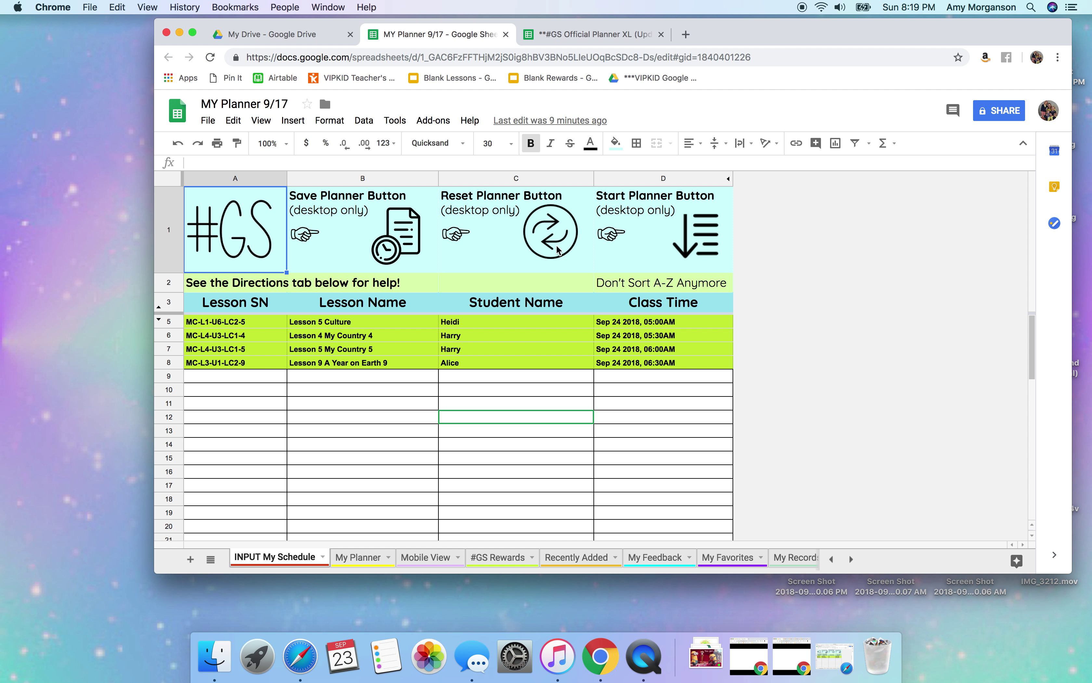
# Empty the sample lesson rows on INPUT My Schedule with the Reset Planner button.
pyautogui.click(559, 226)
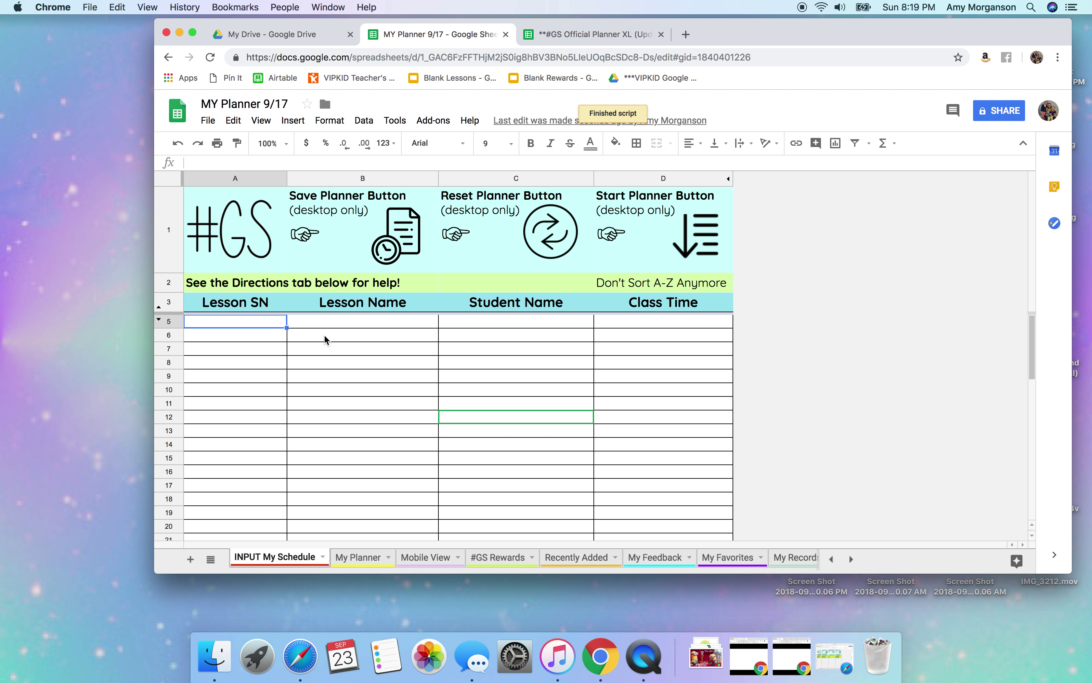
pyautogui.click(259, 657)
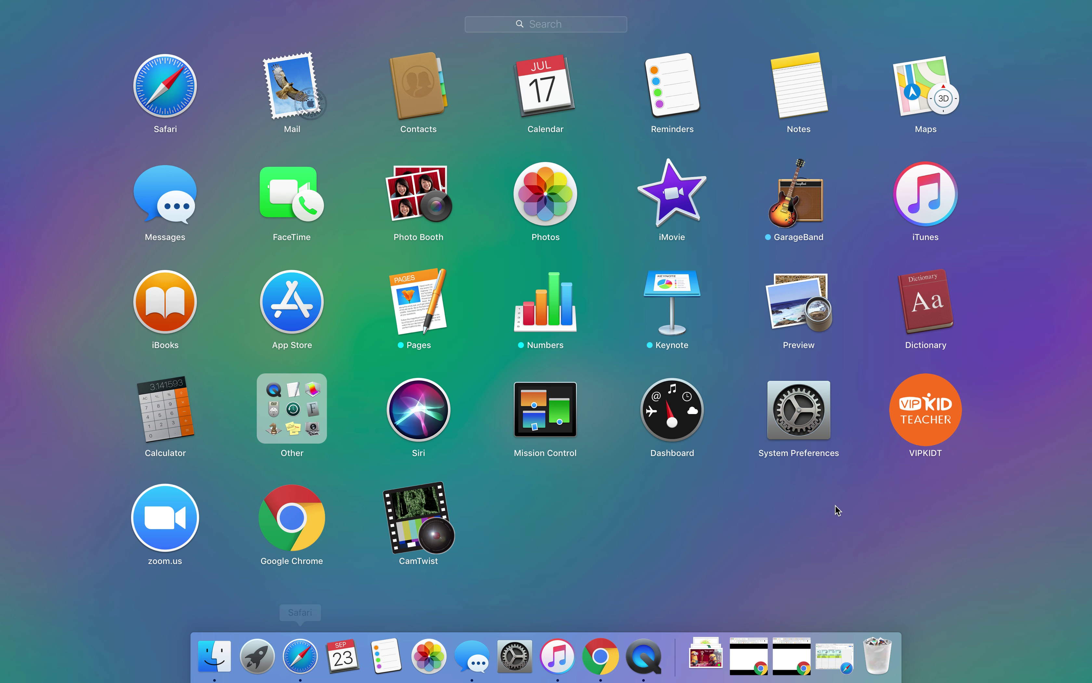
# Copy the four booked Sep 24 lessons from VIPKID Teacher's Classrooms bookings list.
pyautogui.click(932, 425)
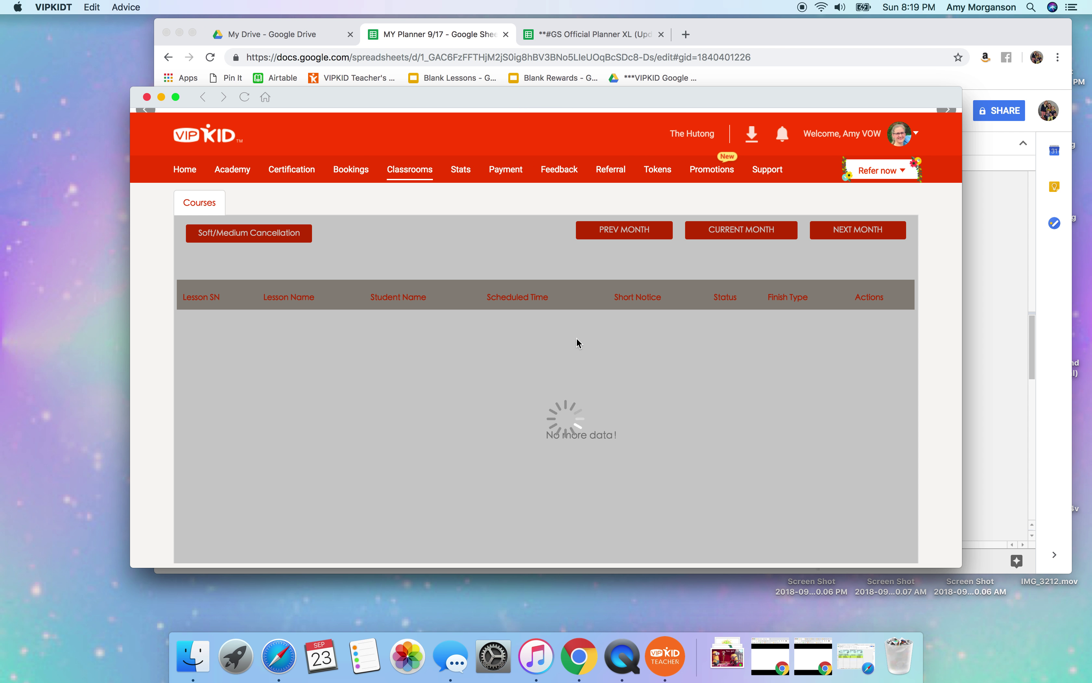
pyautogui.scroll(-4, 578, 343)
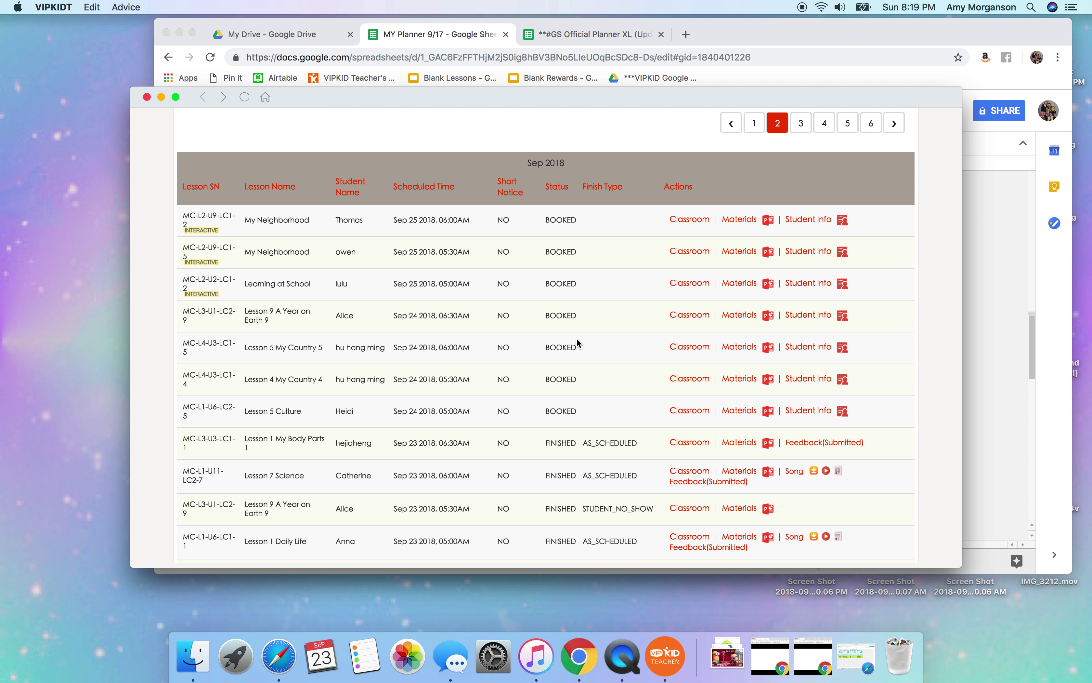
pyautogui.moveTo(877, 414); pyautogui.dragTo(184, 308)
pyautogui.press('super+c')
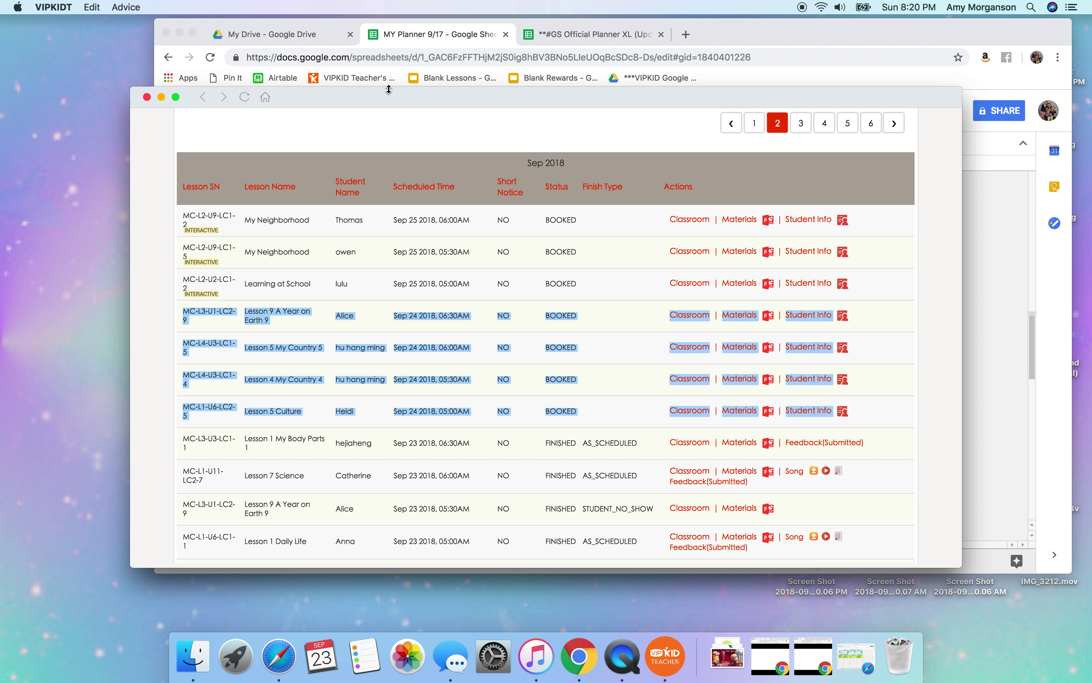
pyautogui.click(809, 60)
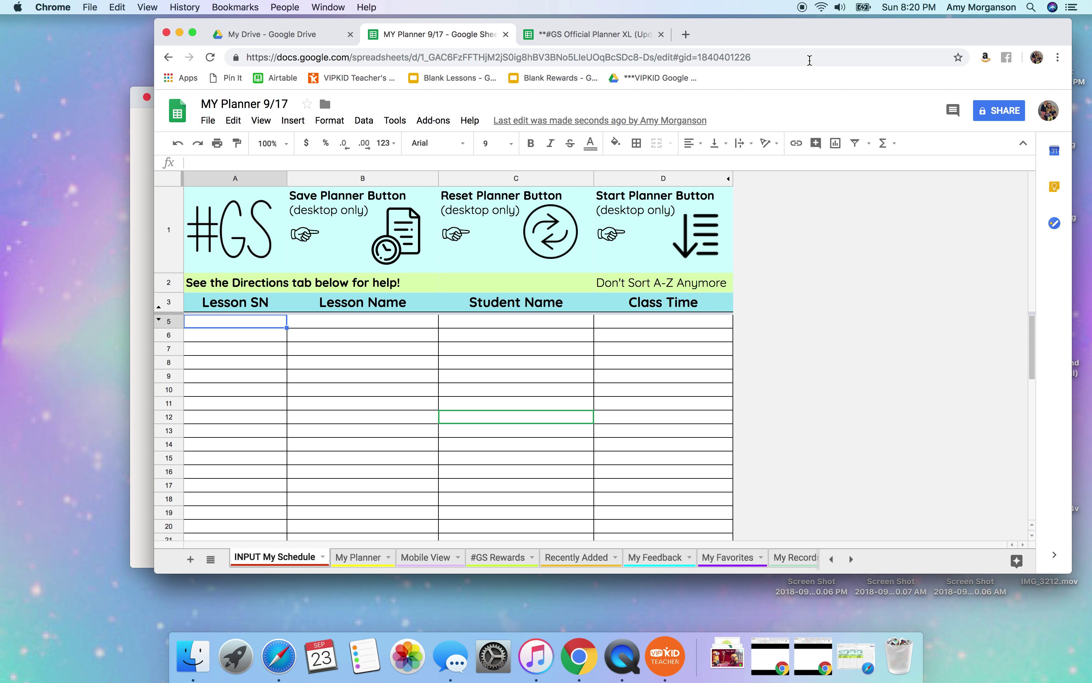
# Paste the four Sep 24 lessons into A5:D8 and build My Planner with Start Planner.
pyautogui.click(265, 326)
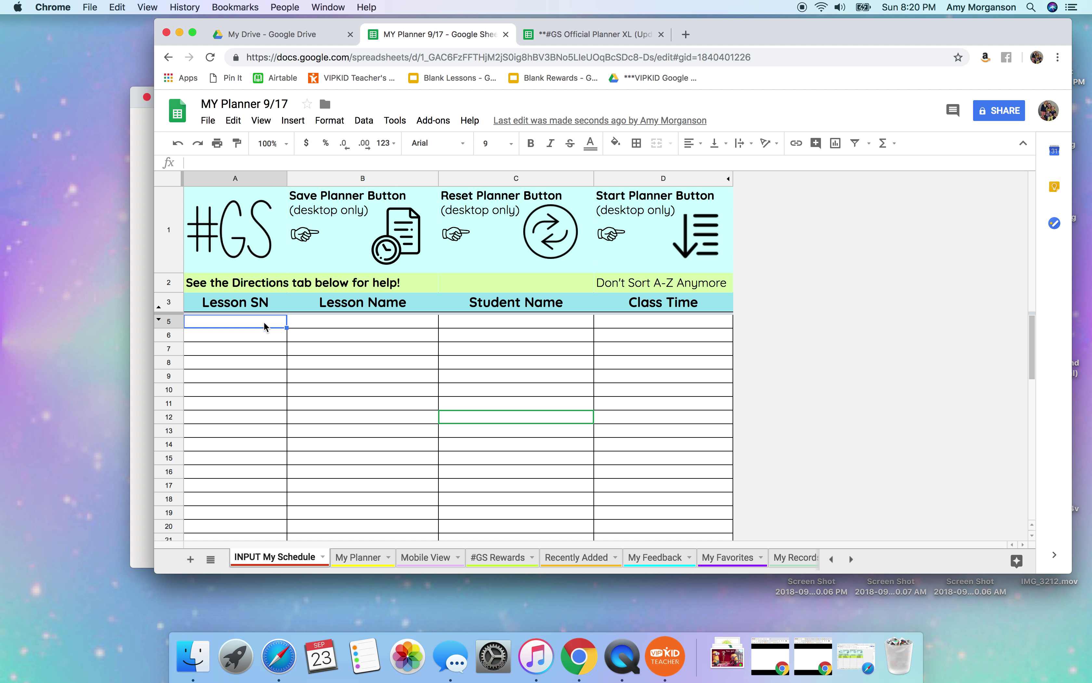
pyautogui.press('super+v')
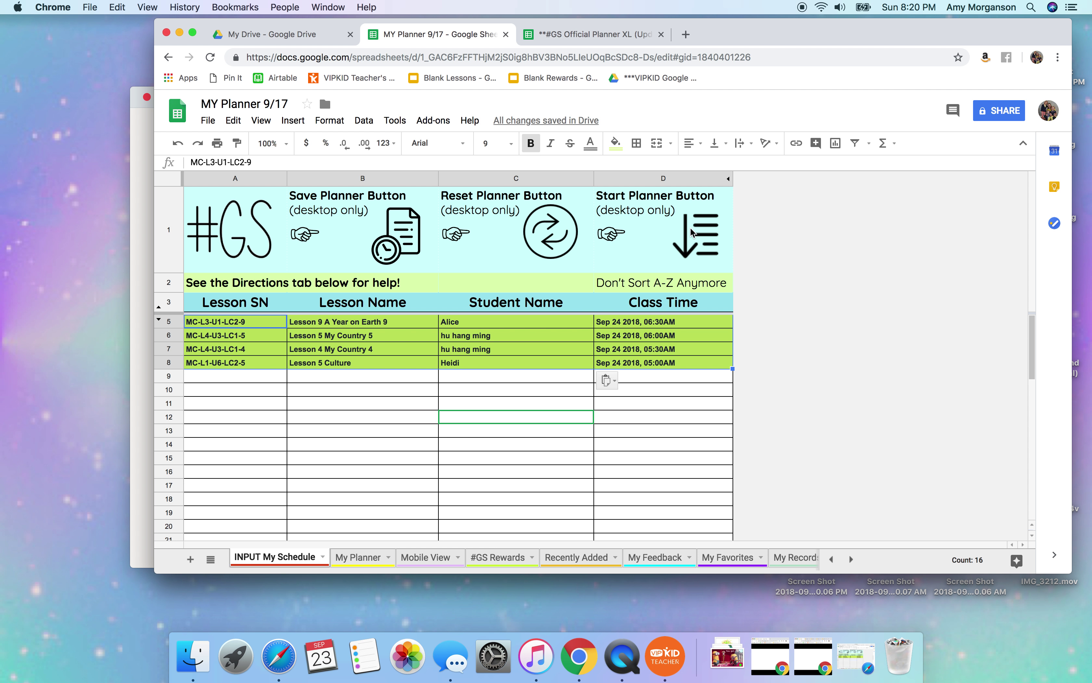
pyautogui.click(697, 240)
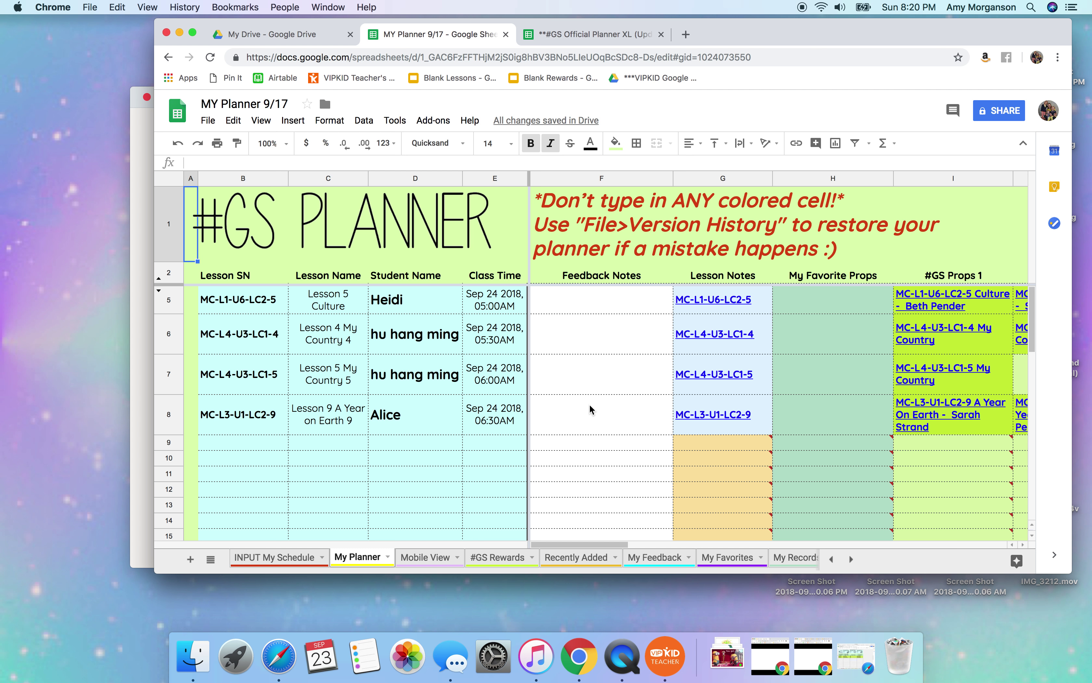
# Review the #GS Props and Suggested Reward columns, then switch to the #GS Rewards sheet.
pyautogui.hscroll(2, 589, 404)
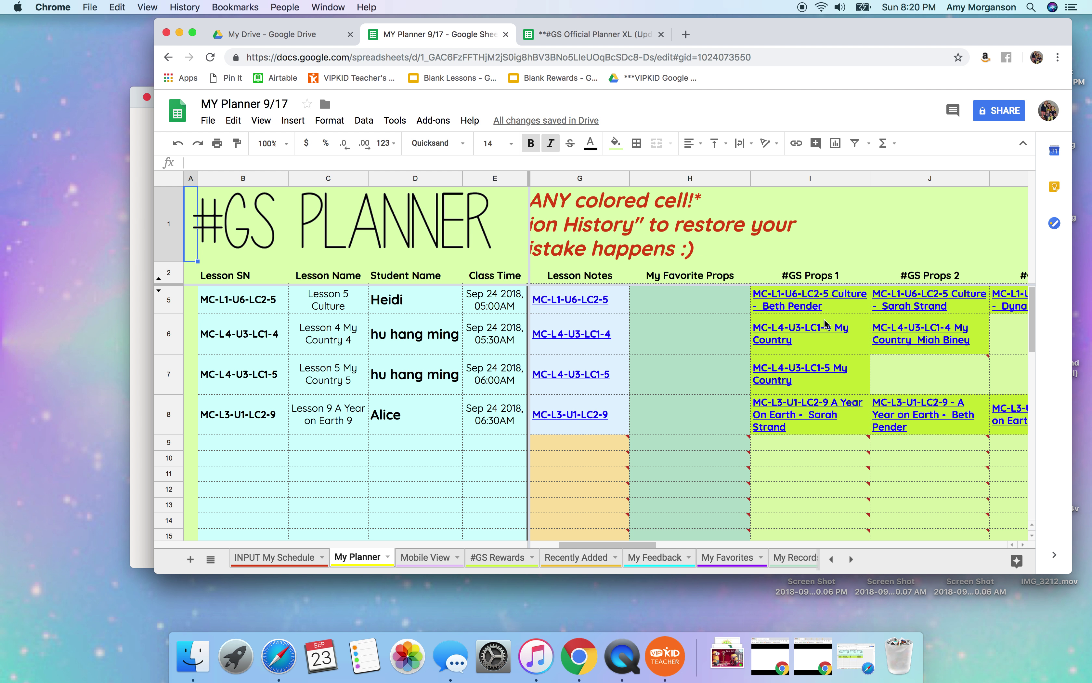
pyautogui.hscroll(2, 875, 348)
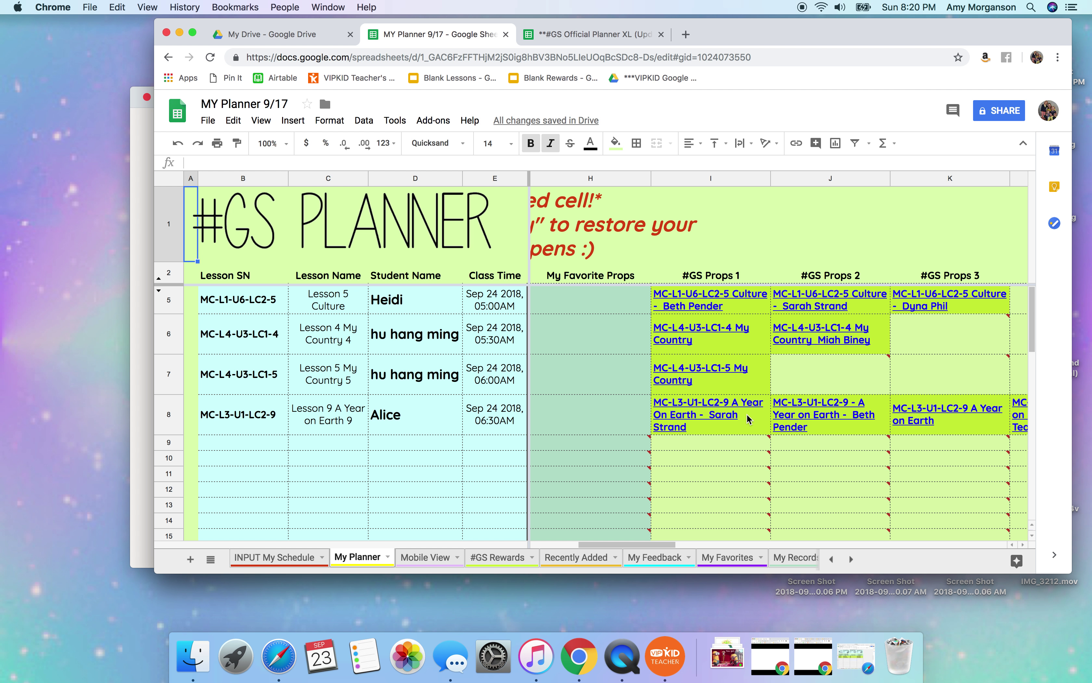
pyautogui.hscroll(4, 872, 355)
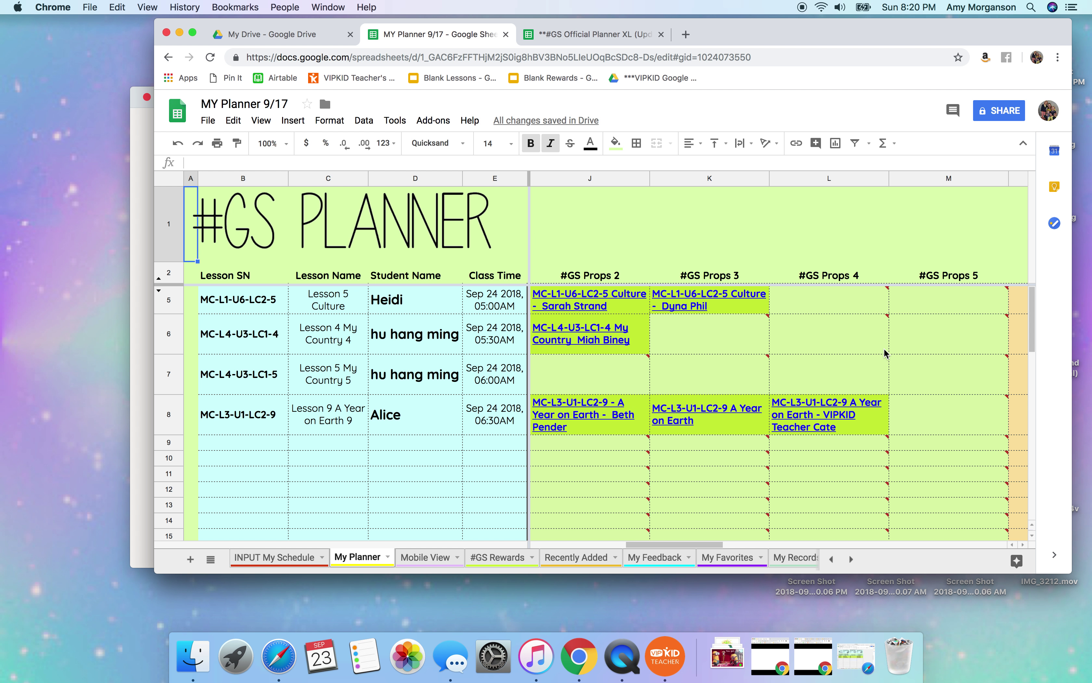
pyautogui.hscroll(6, 886, 353)
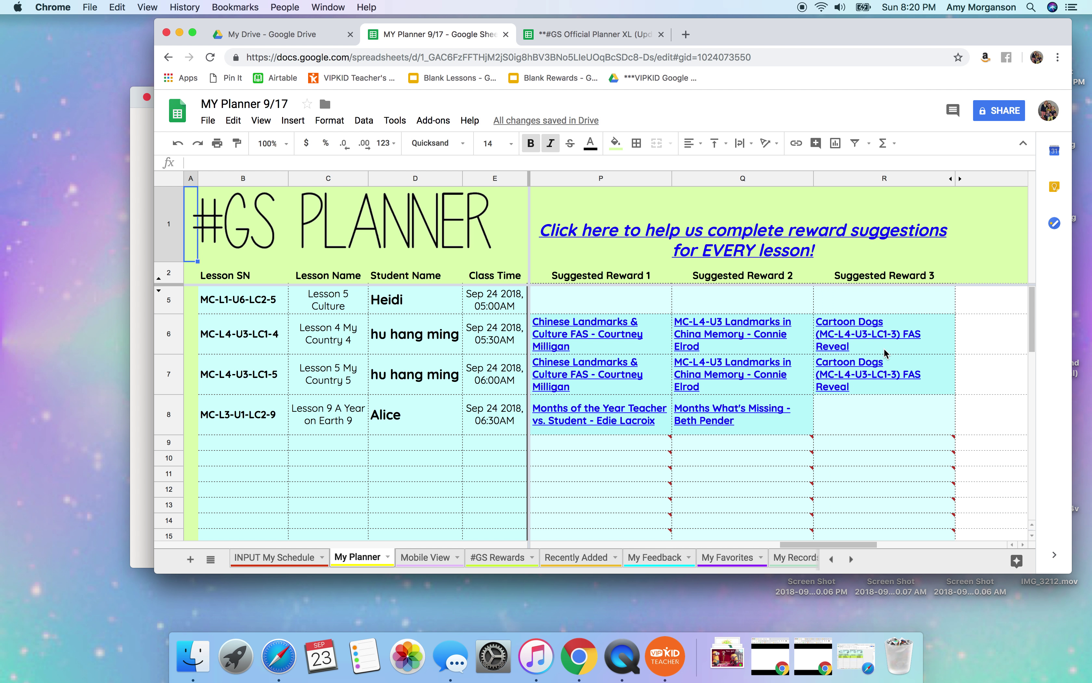
pyautogui.hscroll(-1, 886, 353)
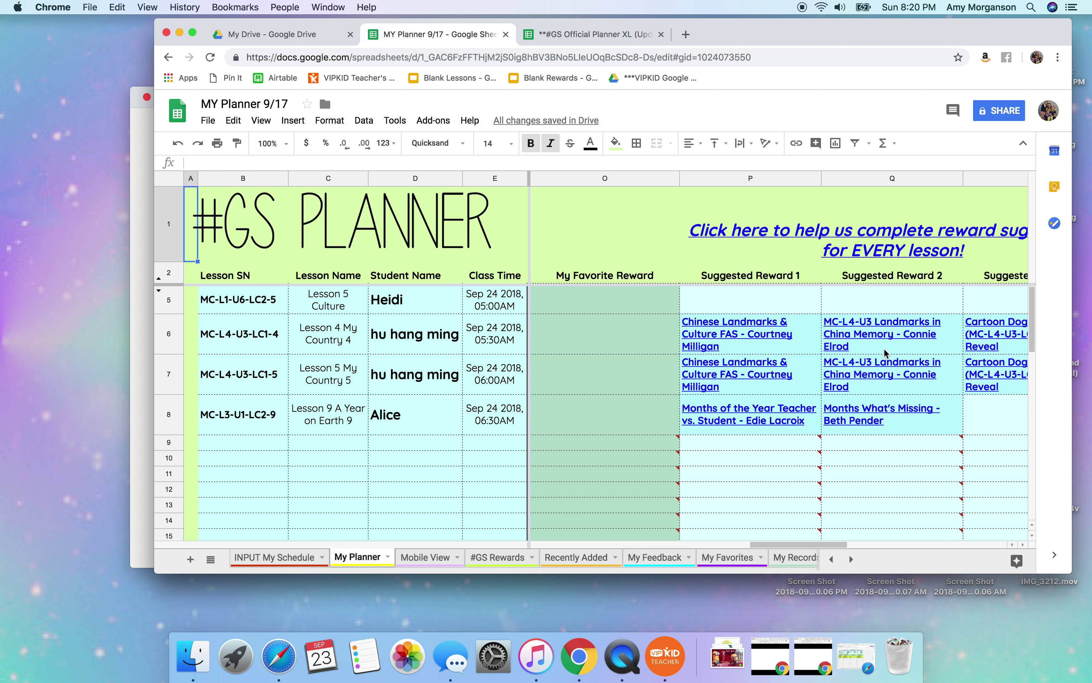
pyautogui.hscroll(1, 886, 354)
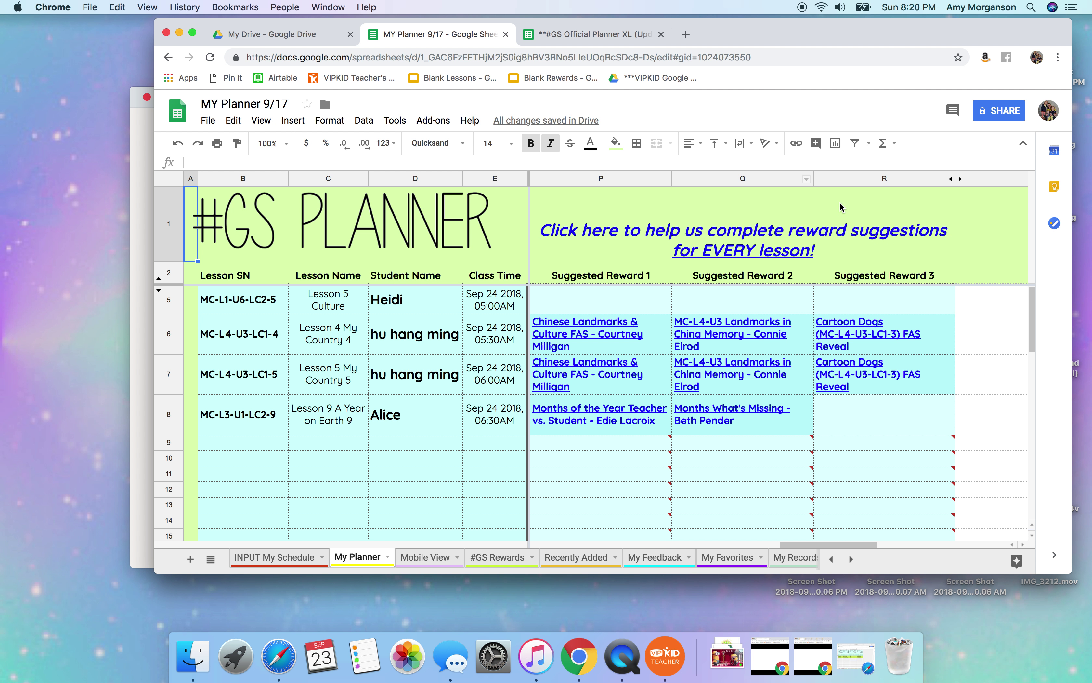
pyautogui.moveTo(825, 234)
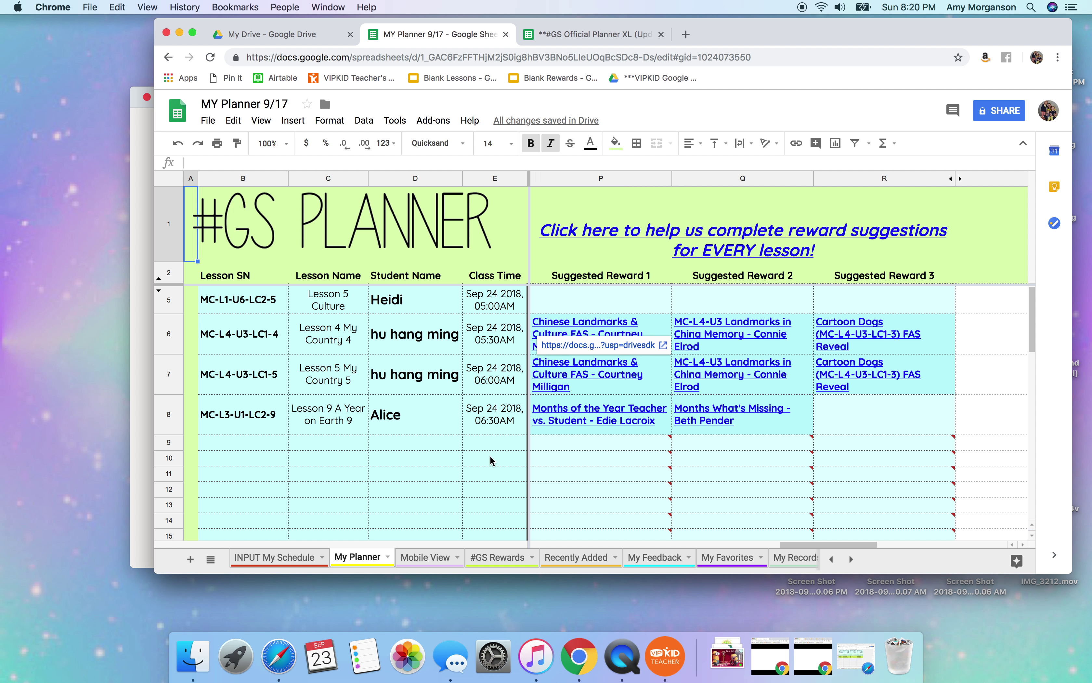
pyautogui.moveTo(625, 463)
pyautogui.hscroll(-5, 626, 459)
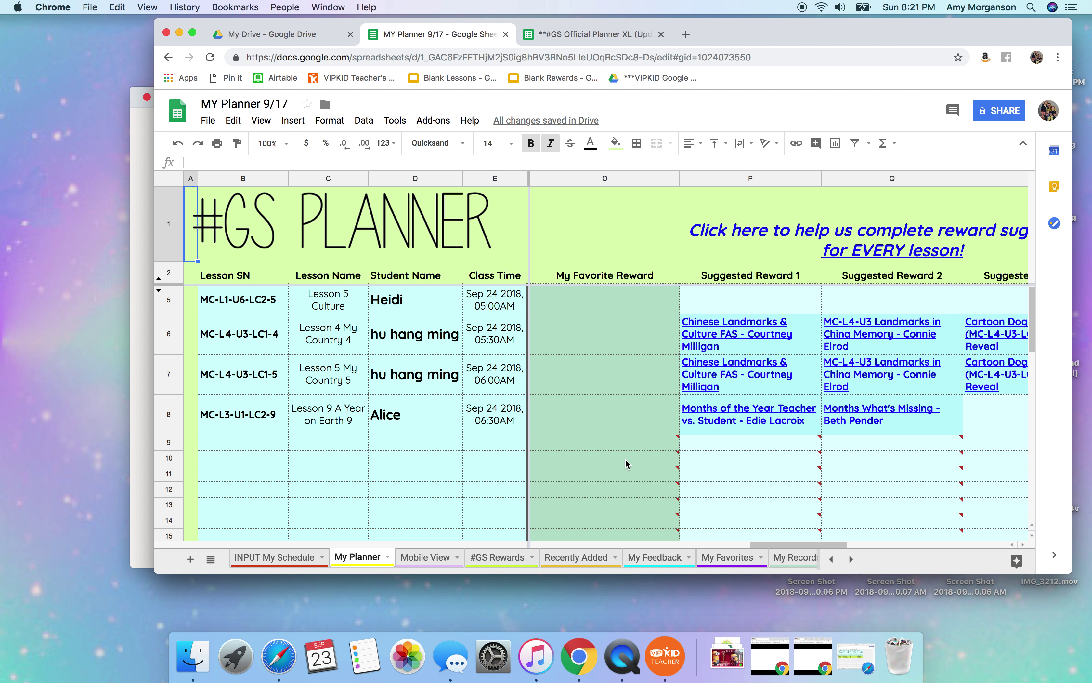
pyautogui.hscroll(-2, 626, 459)
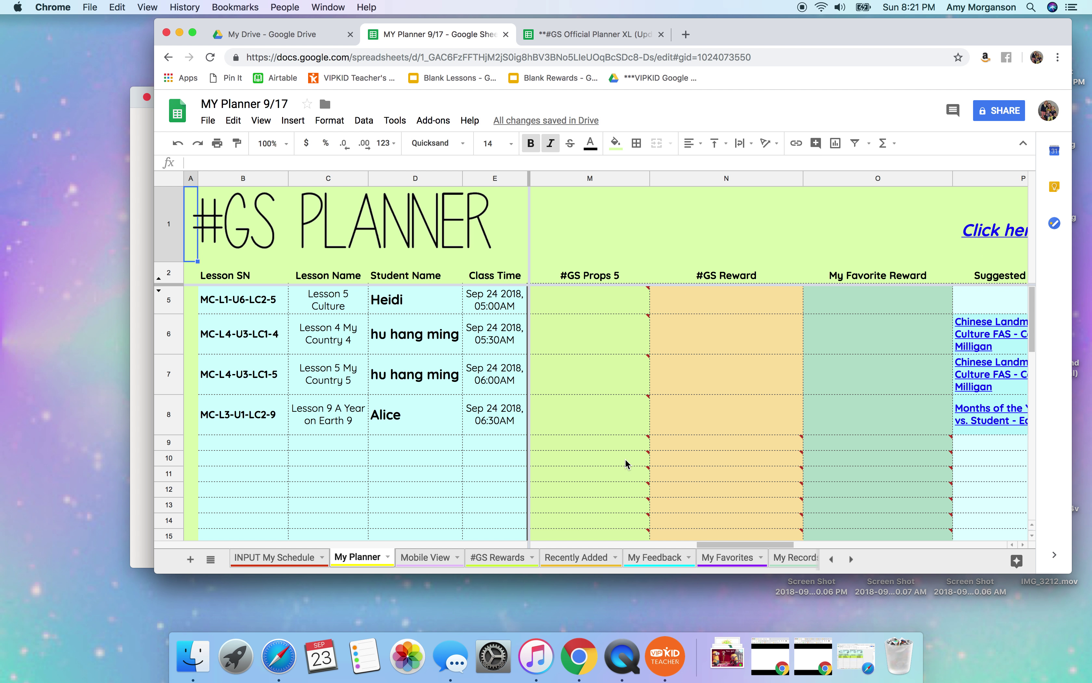
pyautogui.hscroll(2, 626, 459)
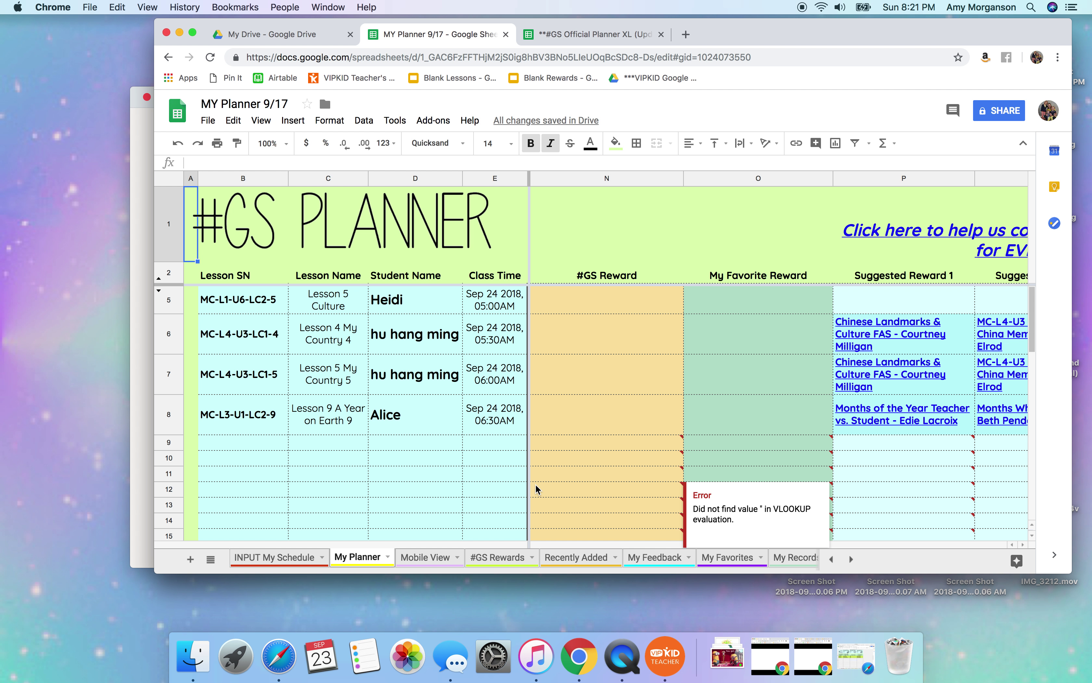
pyautogui.click(501, 558)
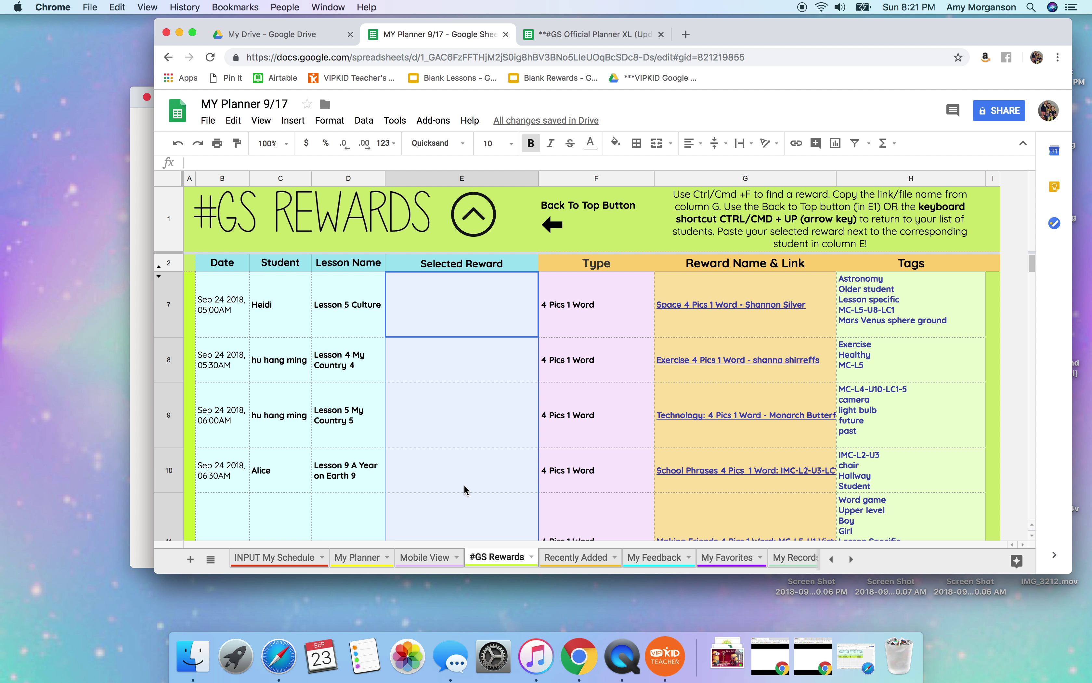
# Find 'ice cream teacher' and paste the Ice Cream Teacher vs Student reward into E10.
pyautogui.press('super+f')
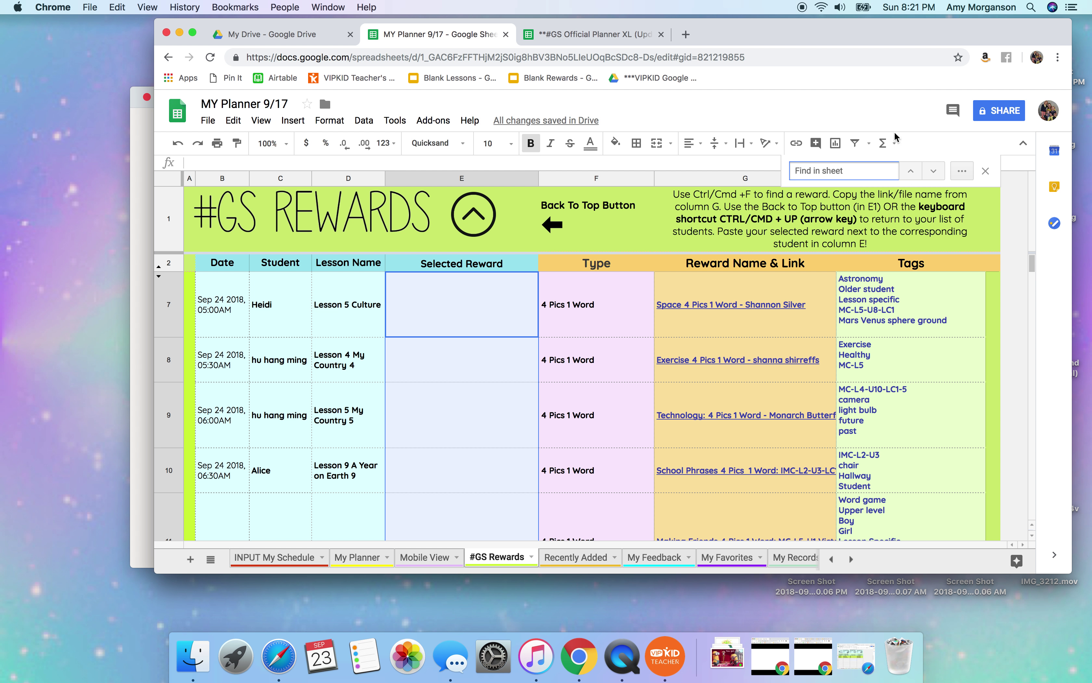
pyautogui.write('ic')
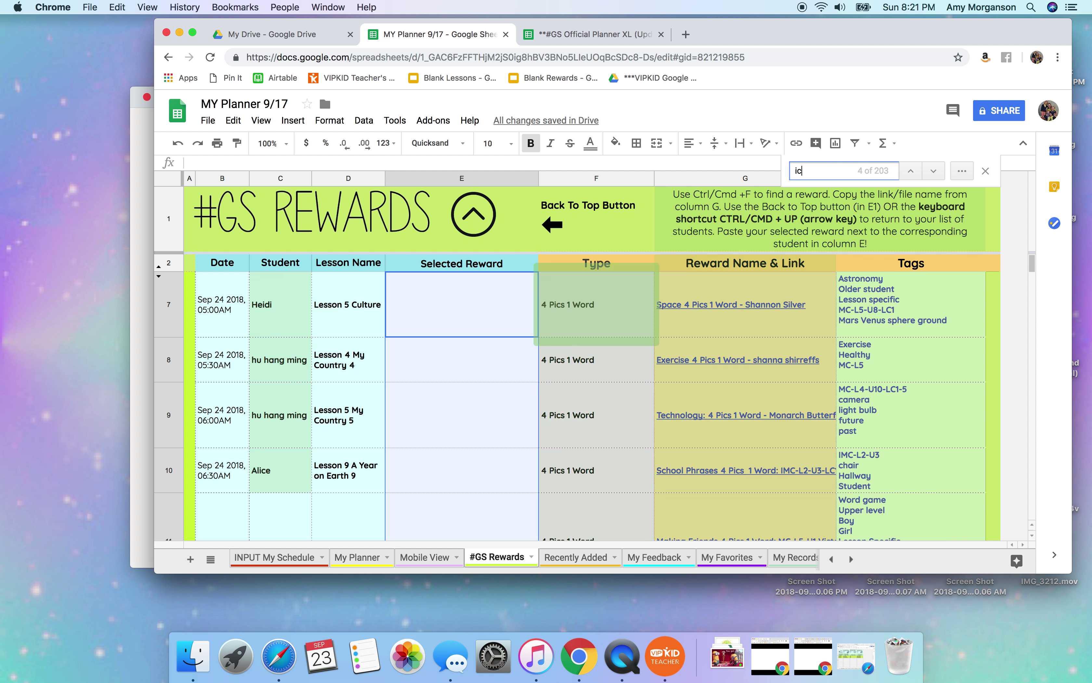
pyautogui.write('e cream teacher')
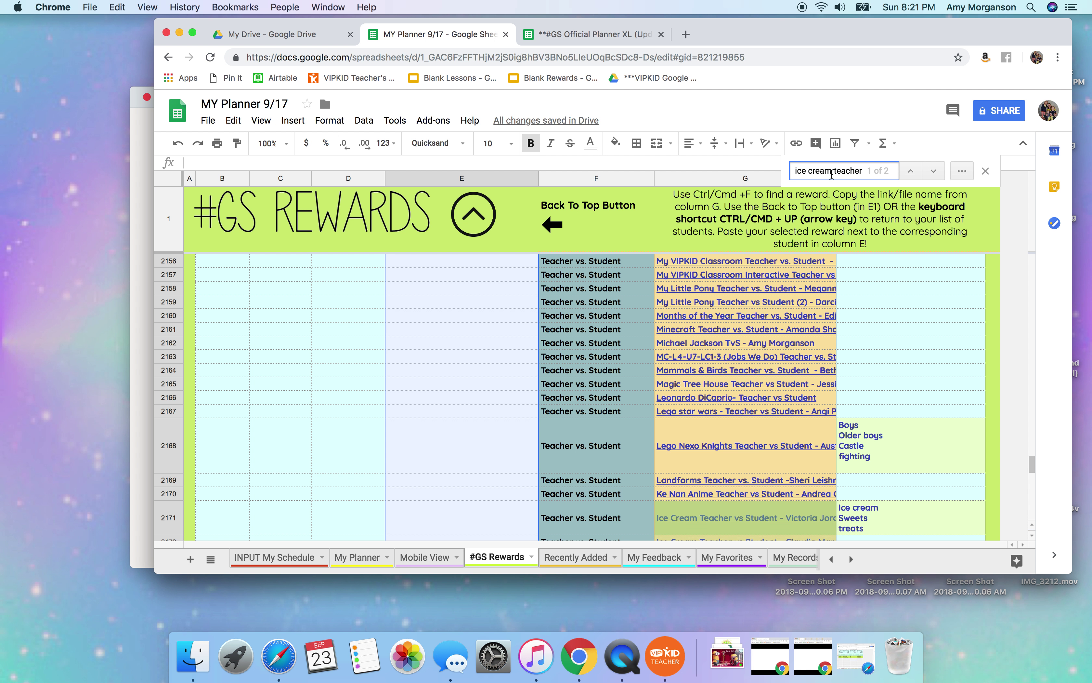
pyautogui.click(746, 523)
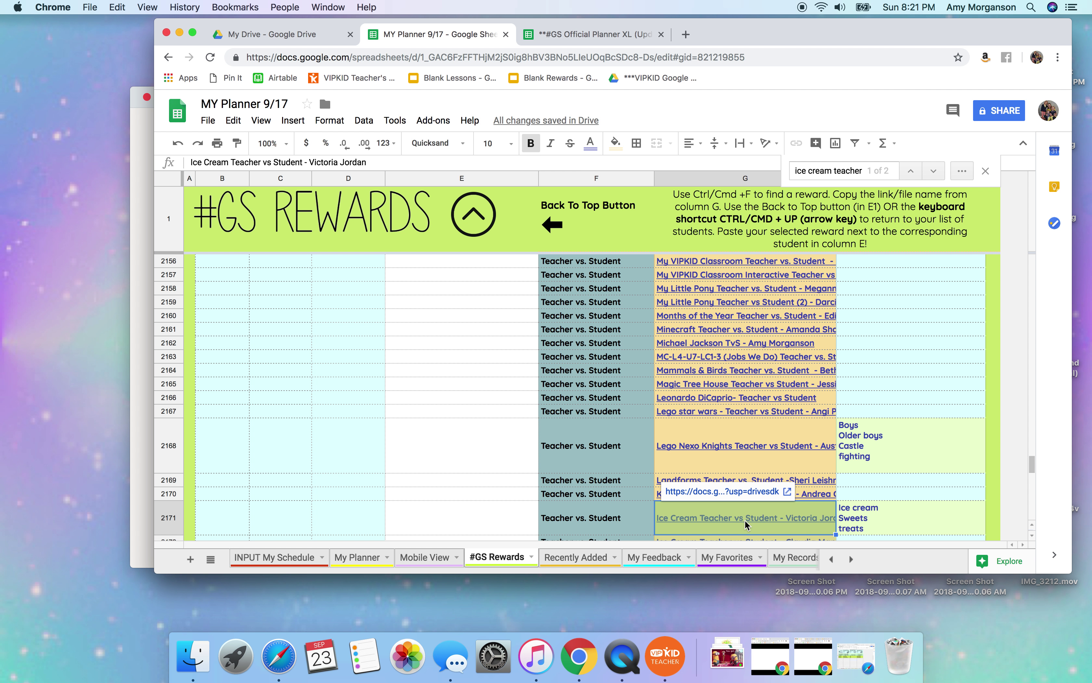
pyautogui.press('super+c')
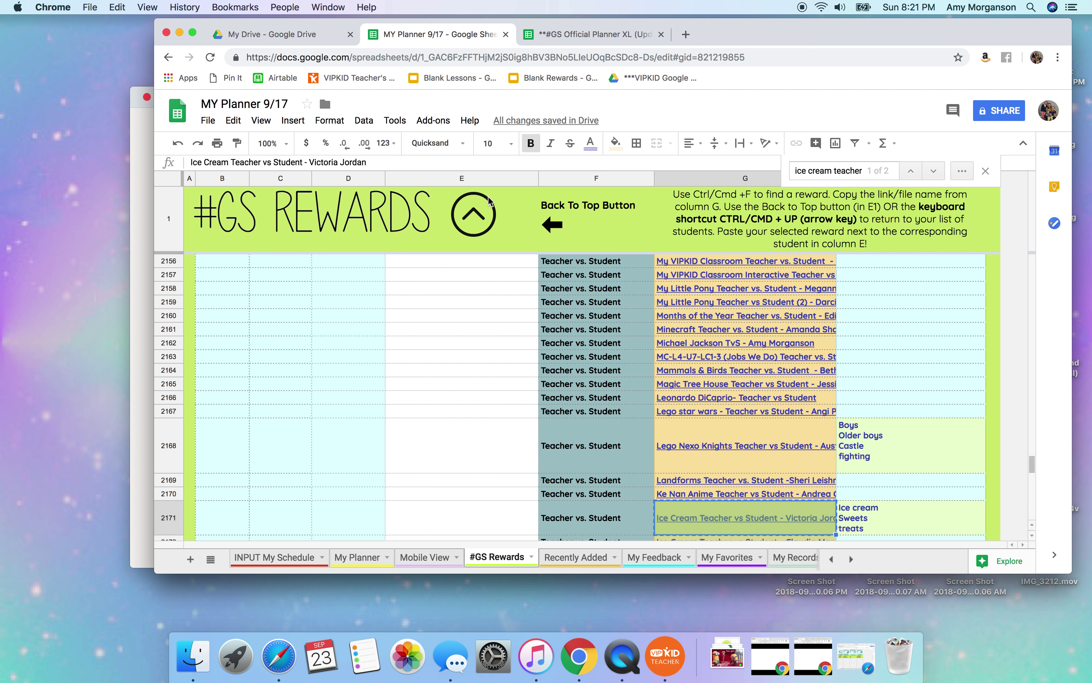
pyautogui.click(477, 214)
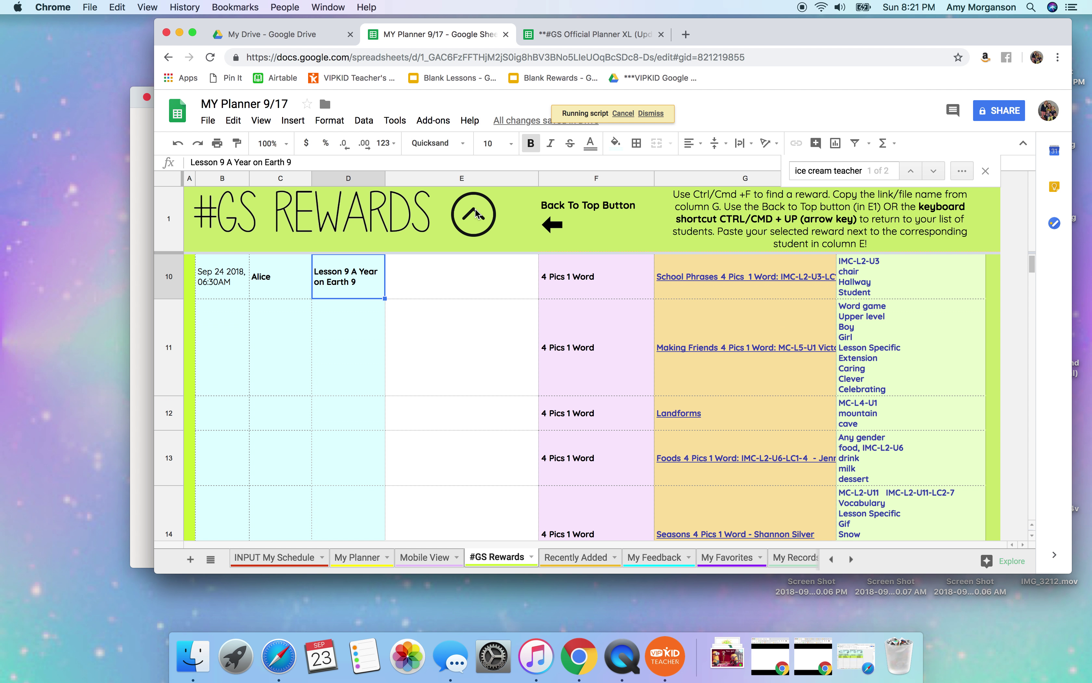
pyautogui.click(425, 464)
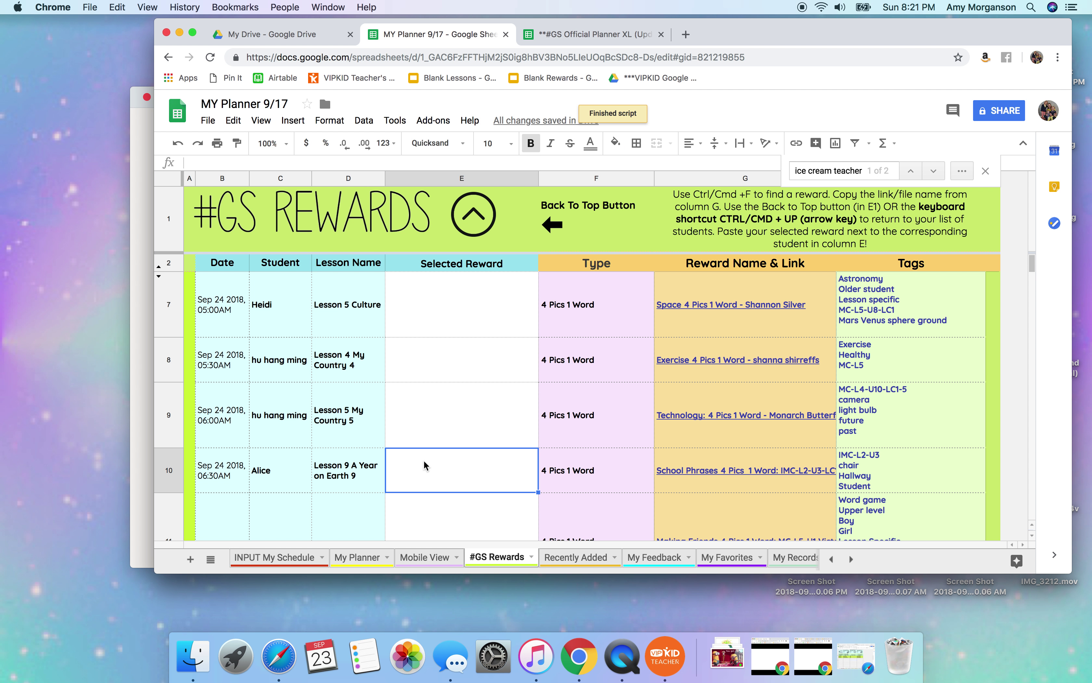
pyautogui.press('super+v')
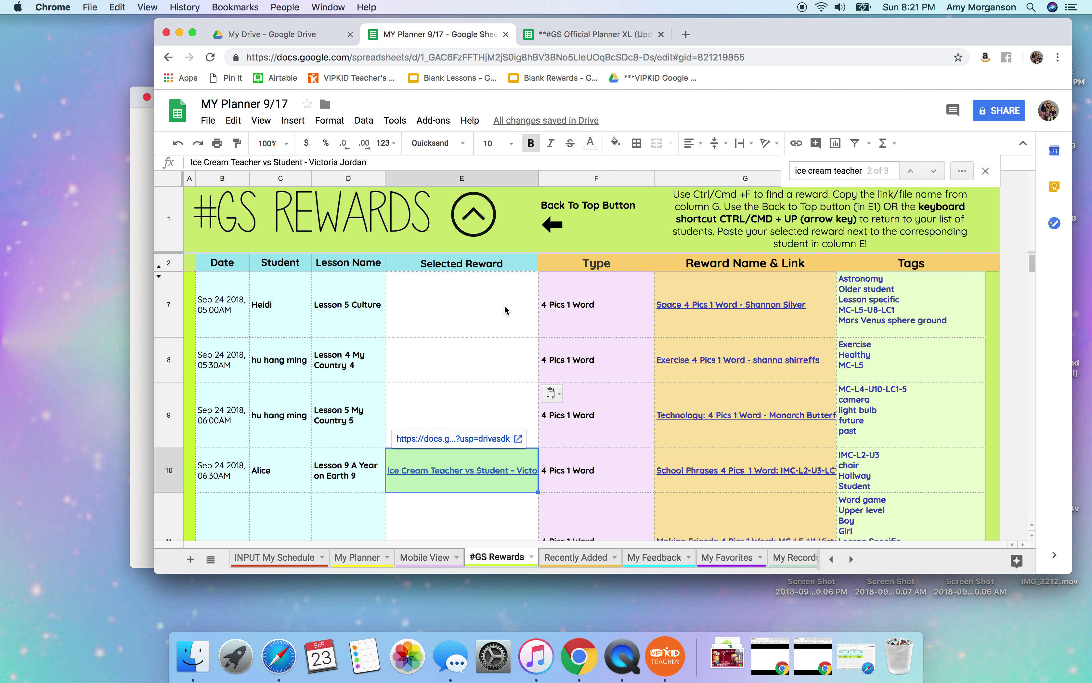
# Check the Lesson 9 reward on My Planner, then return to #GS Rewards.
pyautogui.click(368, 561)
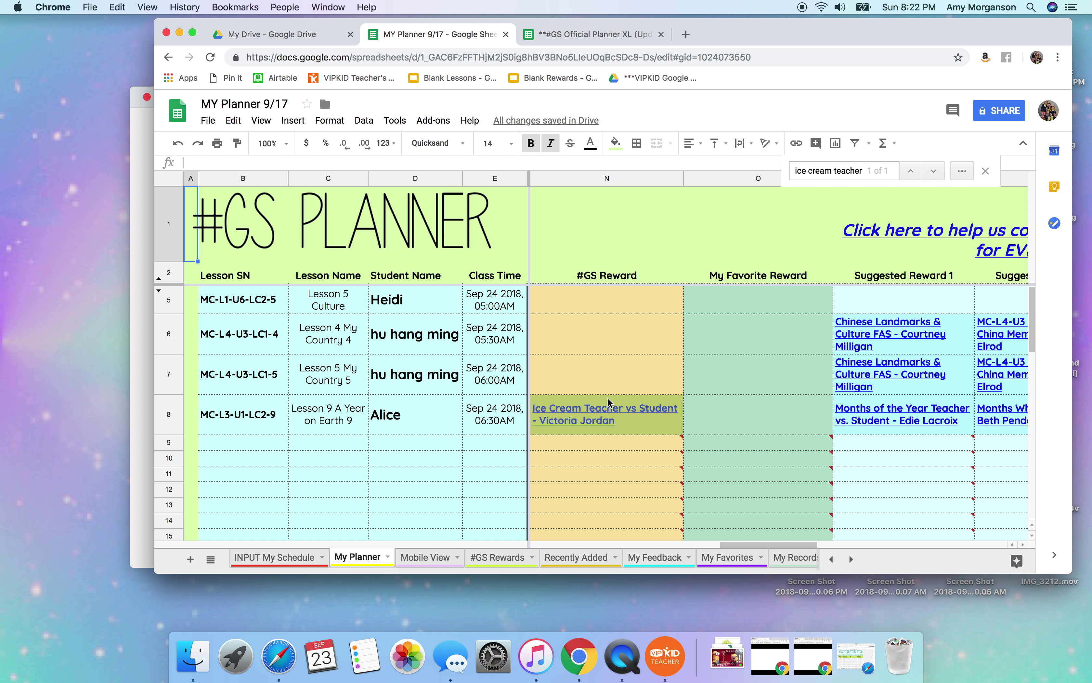
pyautogui.moveTo(631, 433)
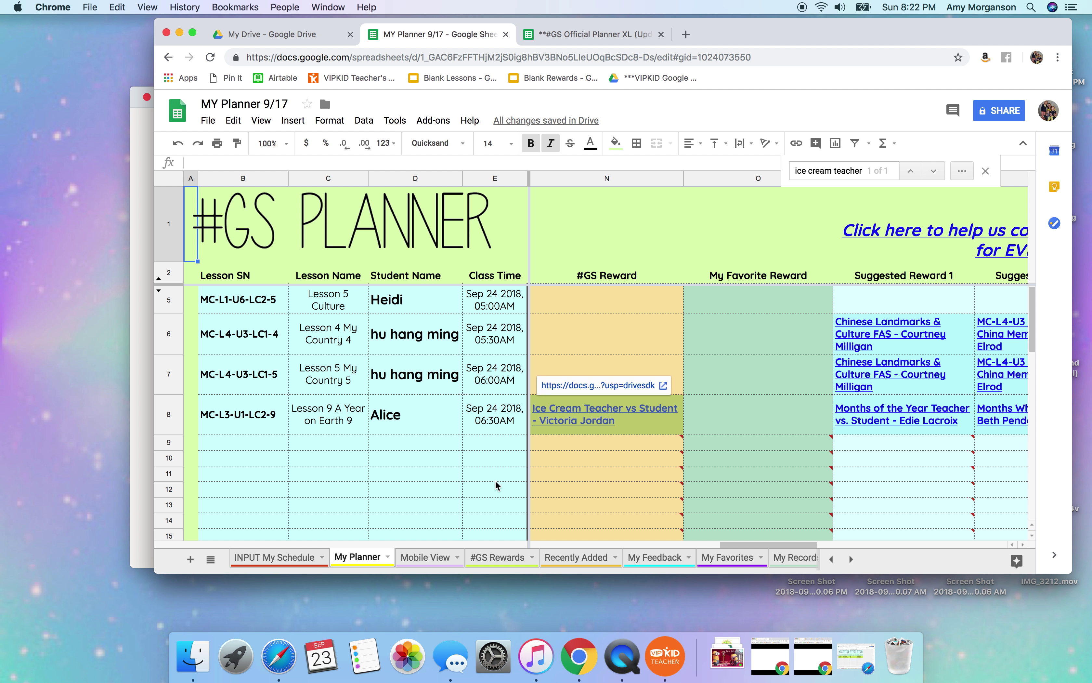
pyautogui.click(472, 558)
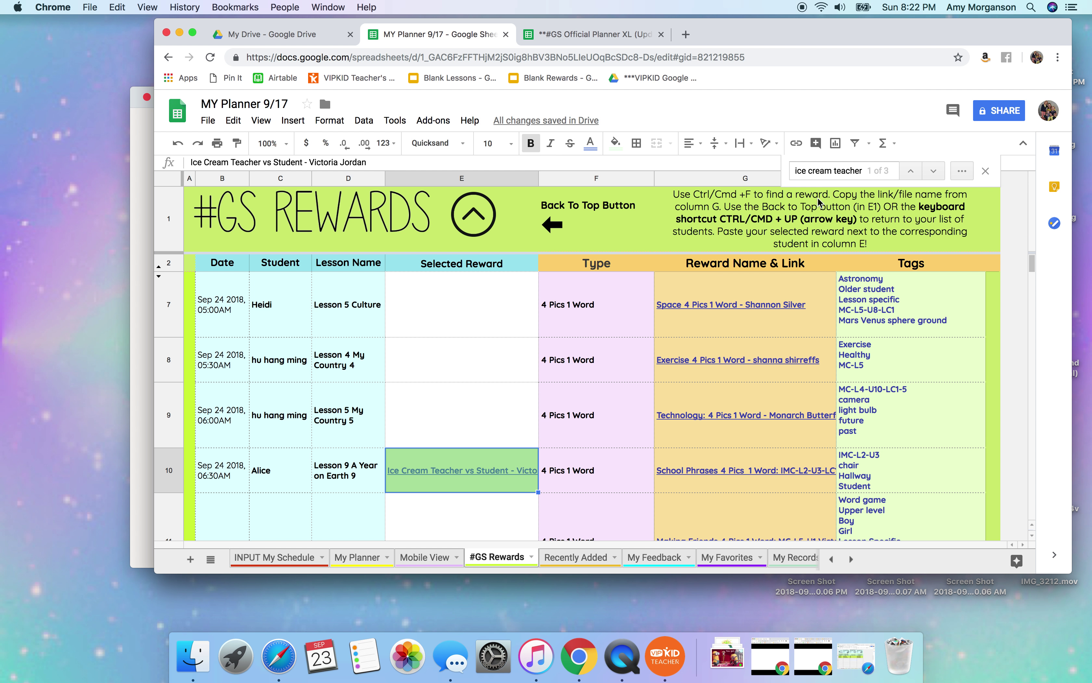
# Search 'dude perfect', preview the Dude Perfect FAS reward, and paste it into E8.
pyautogui.moveTo(868, 171); pyautogui.dragTo(756, 163)
pyautogui.tripleClick(844, 169)
pyautogui.write('dude perfect')
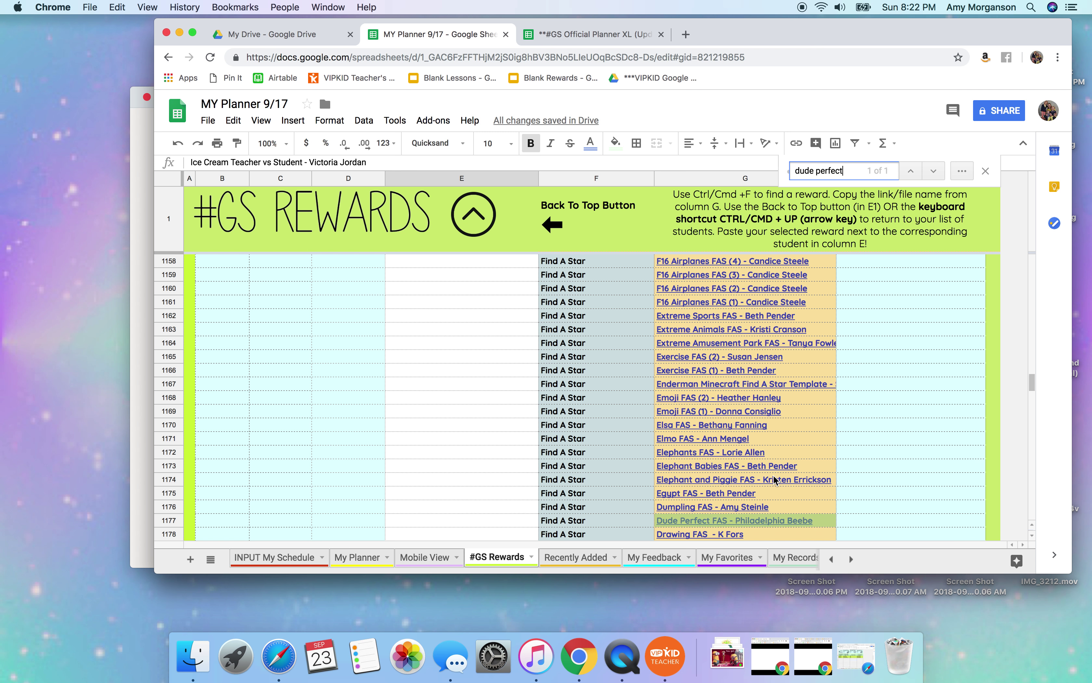
pyautogui.click(744, 521)
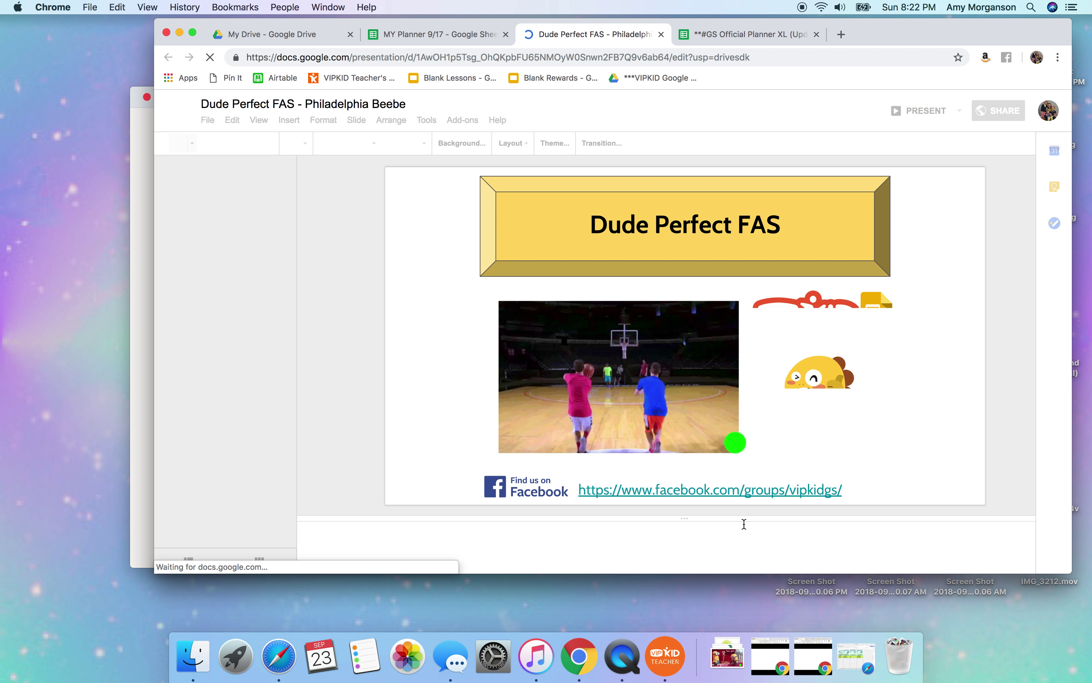
pyautogui.click(660, 35)
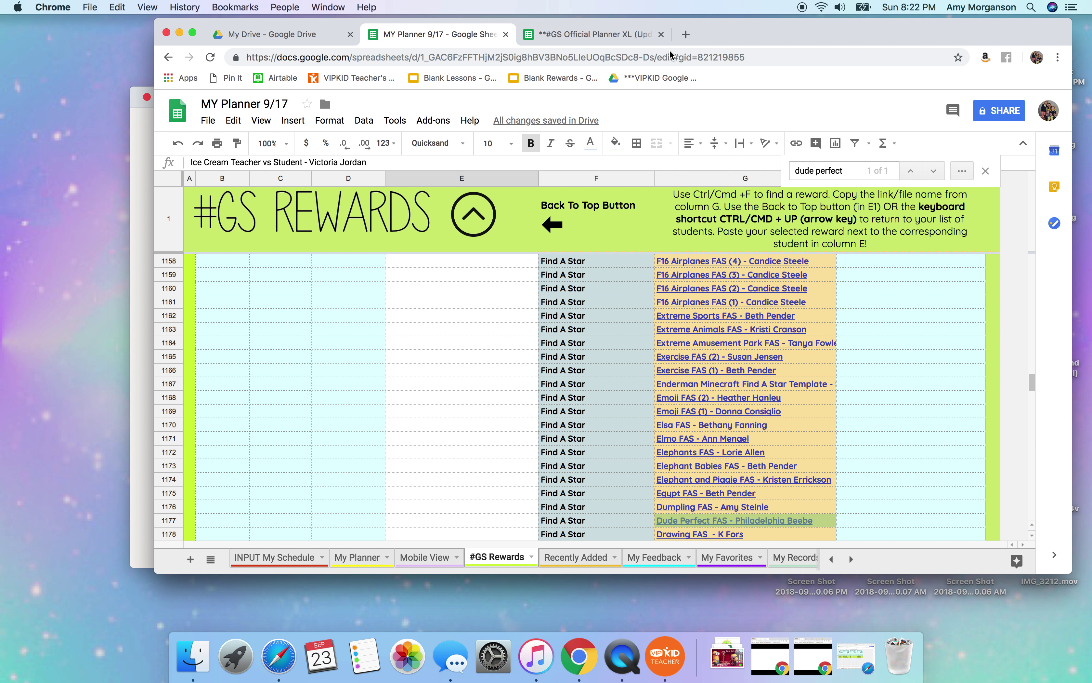
pyautogui.click(683, 522)
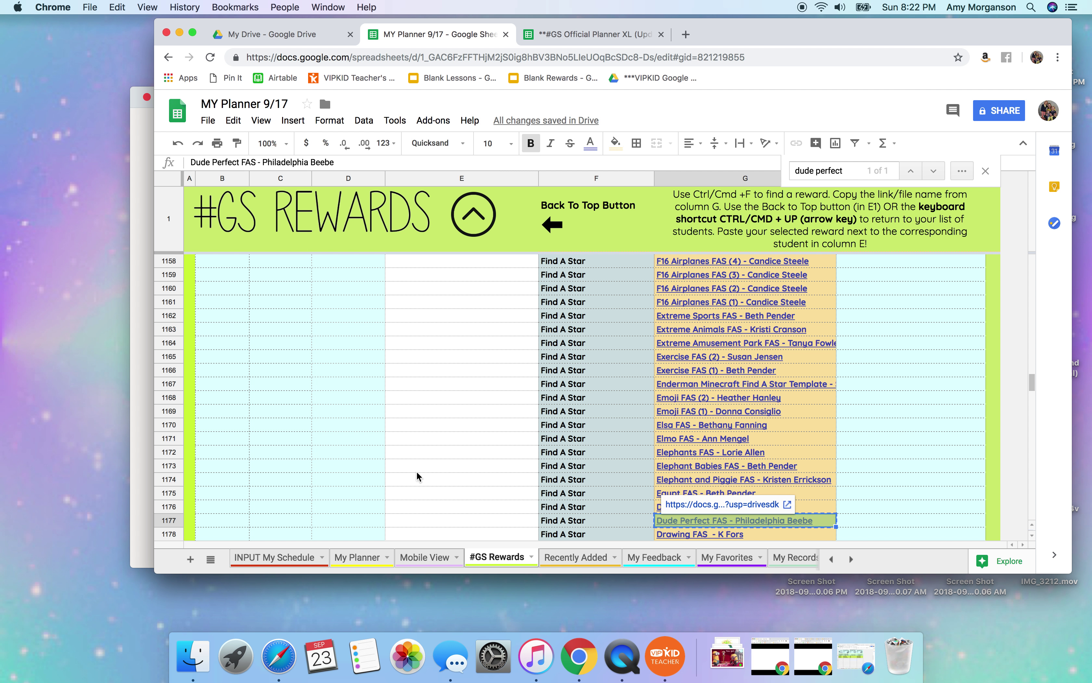
pyautogui.click(472, 218)
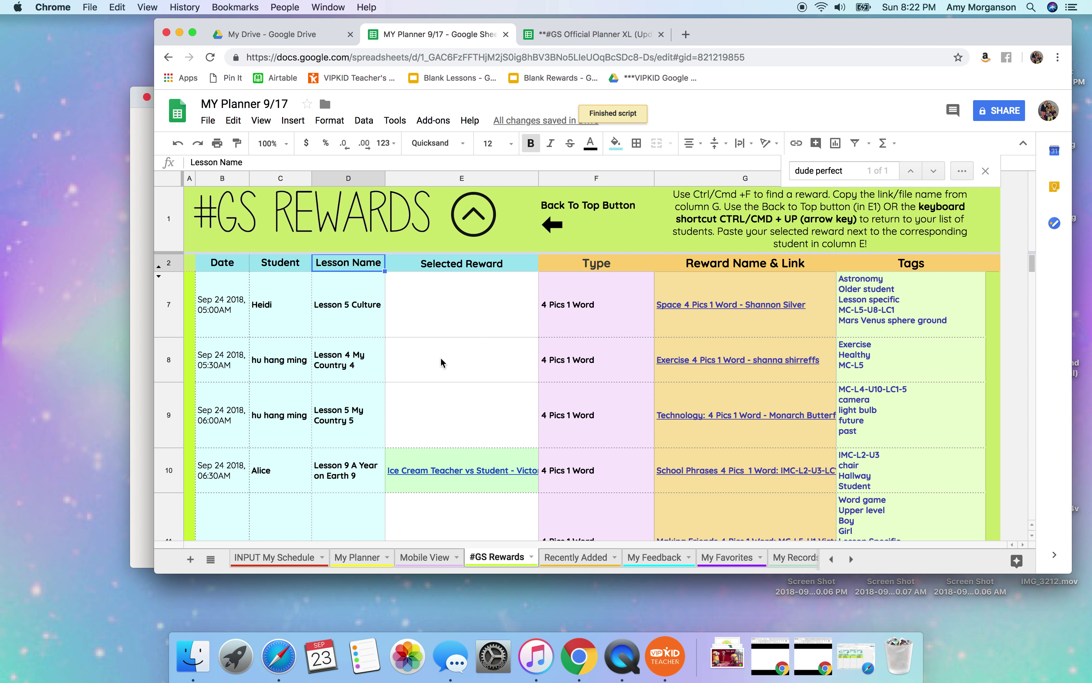
pyautogui.click(442, 363)
pyautogui.press('super+v')
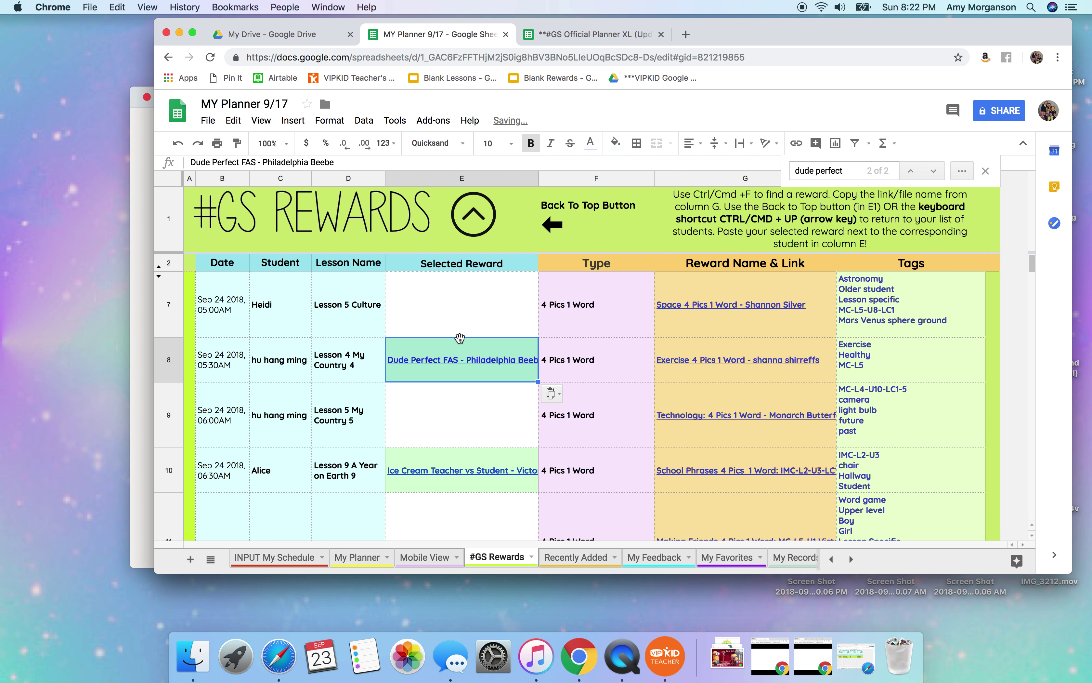
pyautogui.moveTo(844, 170); pyautogui.dragTo(786, 171)
# Search 'basketb teacher' and paste Play Basketball Teacher vs. Student 2 into E9.
pyautogui.write('basketb')
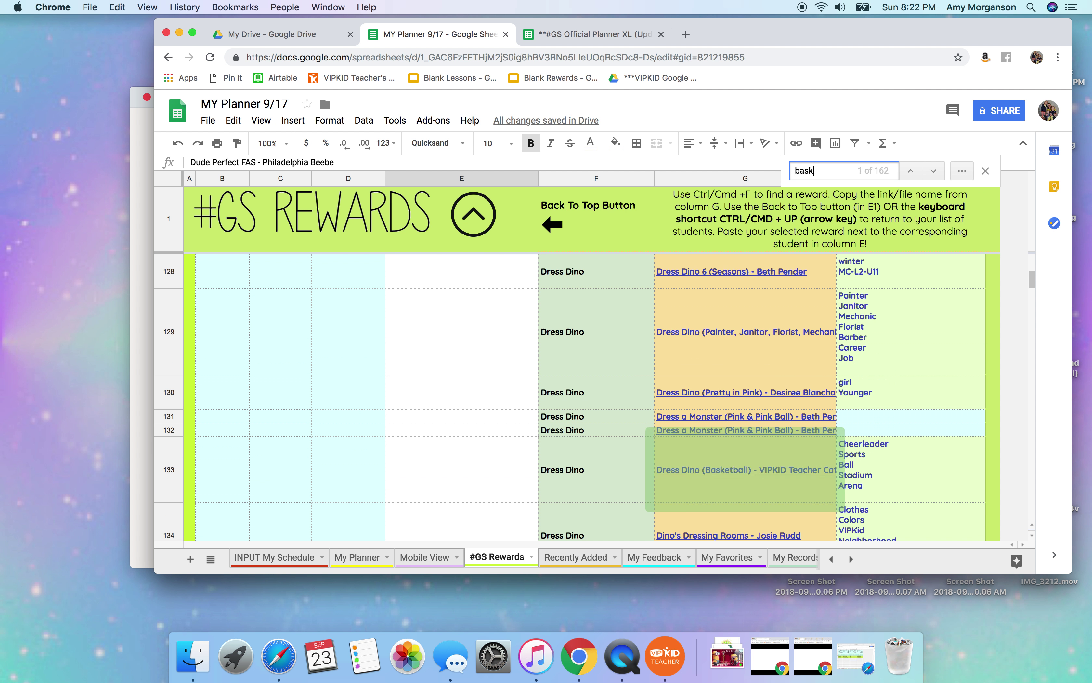
pyautogui.write('teacher')
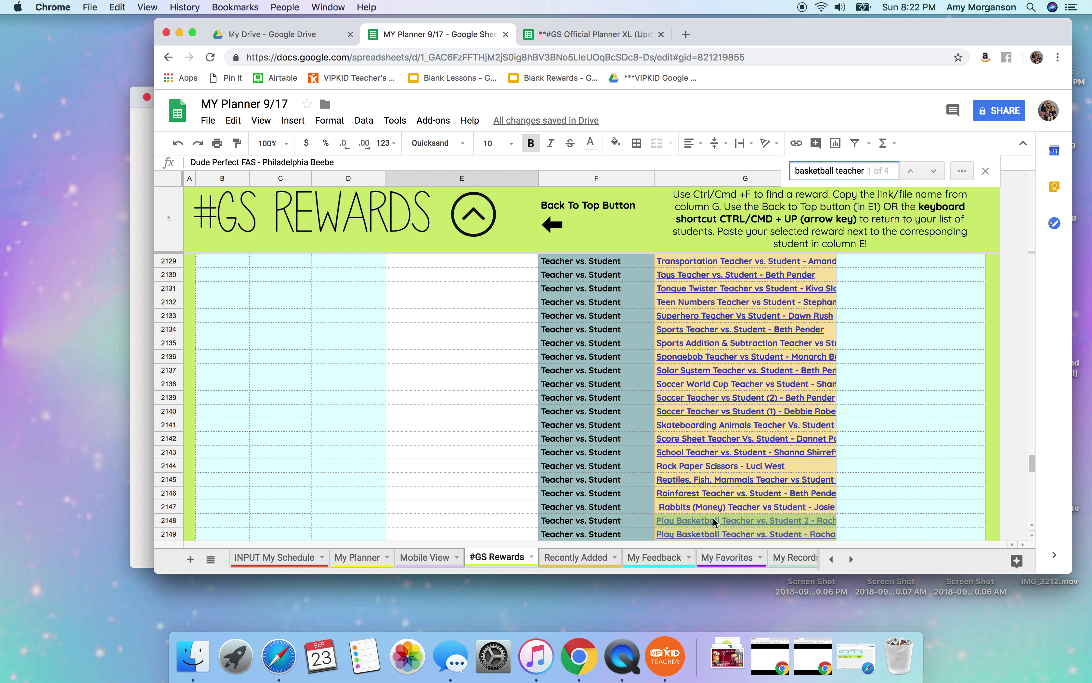
pyautogui.click(718, 522)
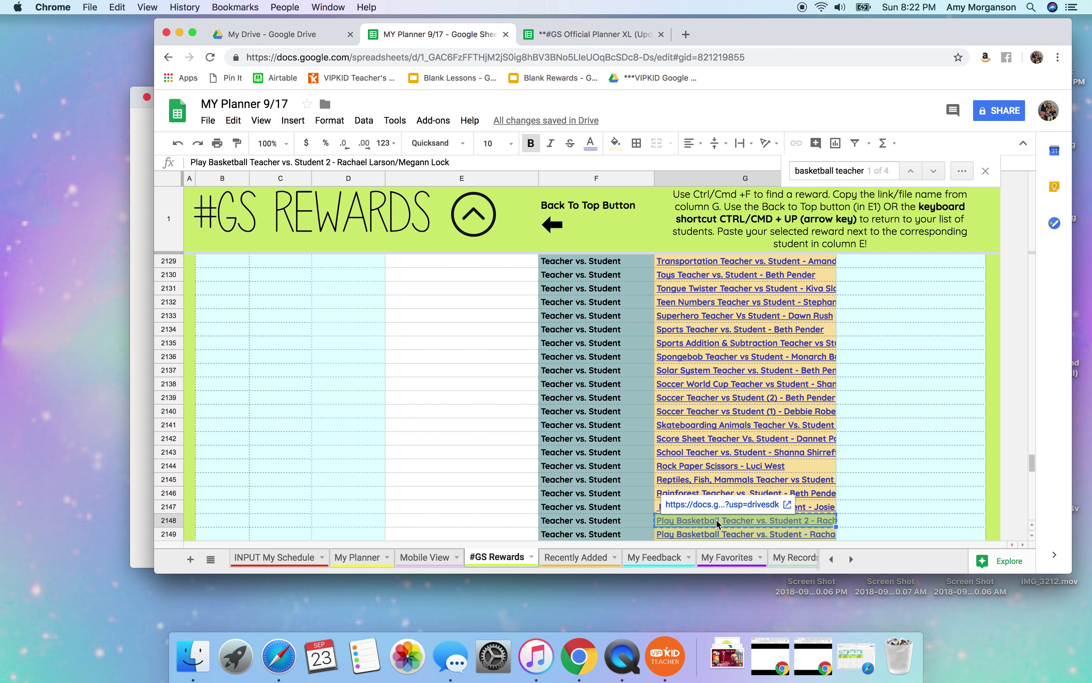
pyautogui.click(468, 226)
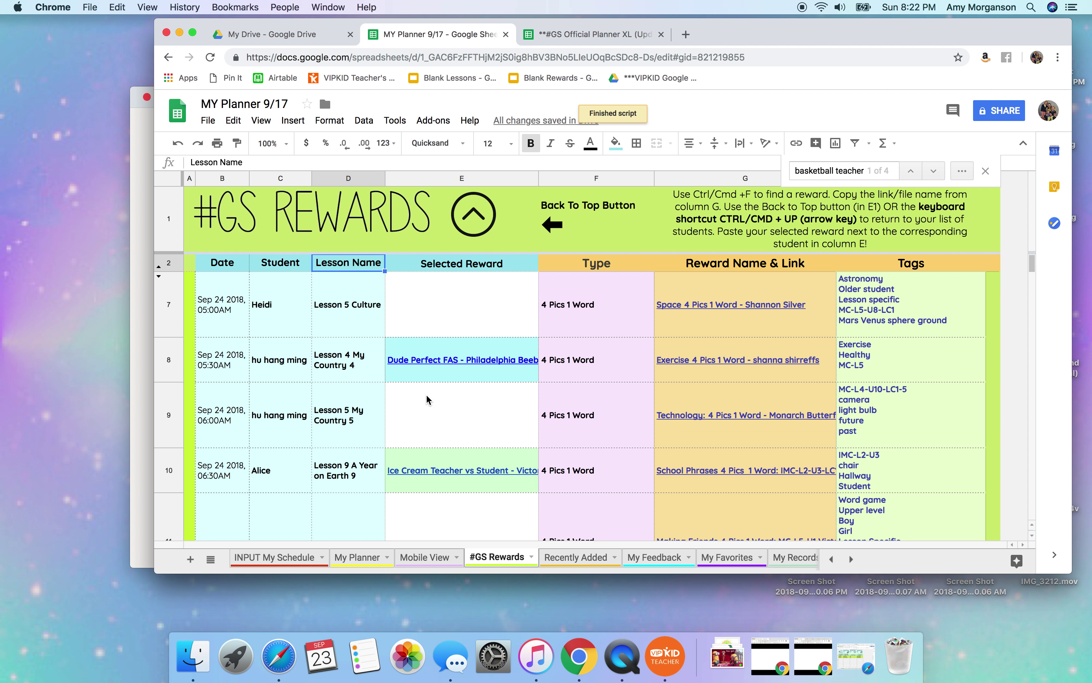
pyautogui.click(429, 399)
pyautogui.press('super+v')
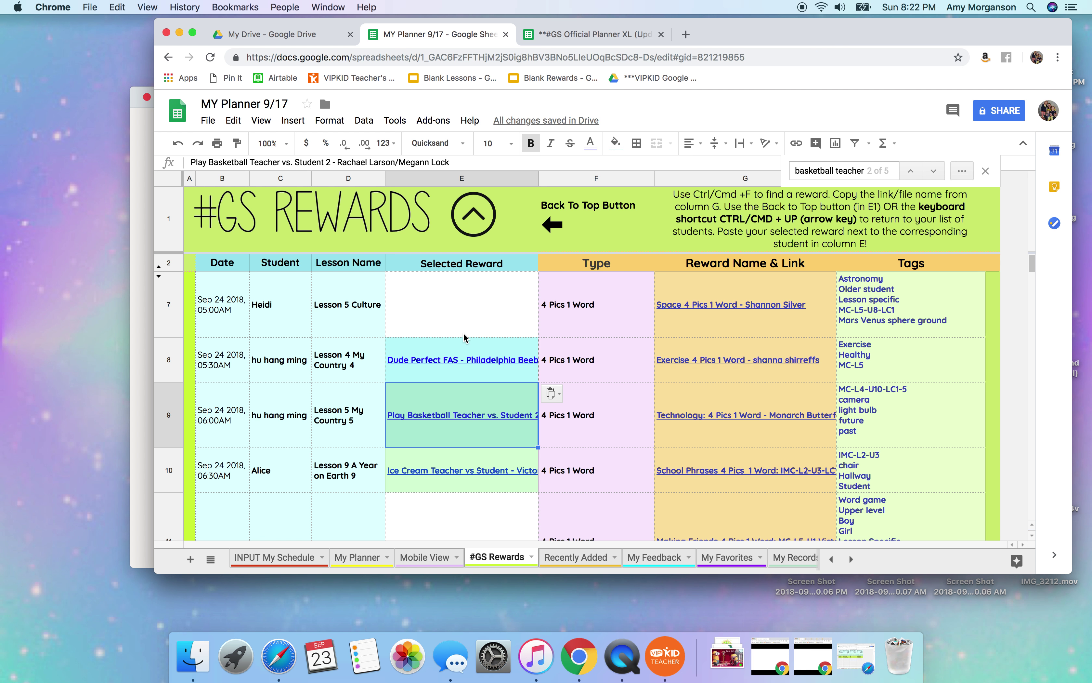
pyautogui.click(362, 557)
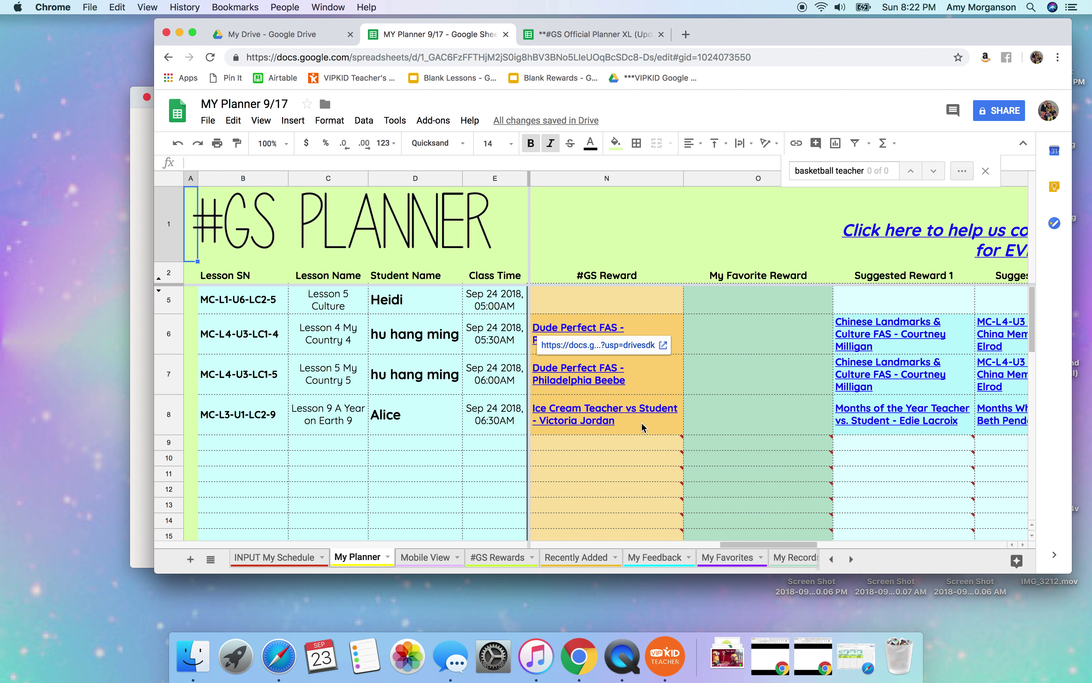
# Scan the rewards across My Planner's columns, then switch to the planner open in Safari.
pyautogui.hscroll(-10, 694, 401)
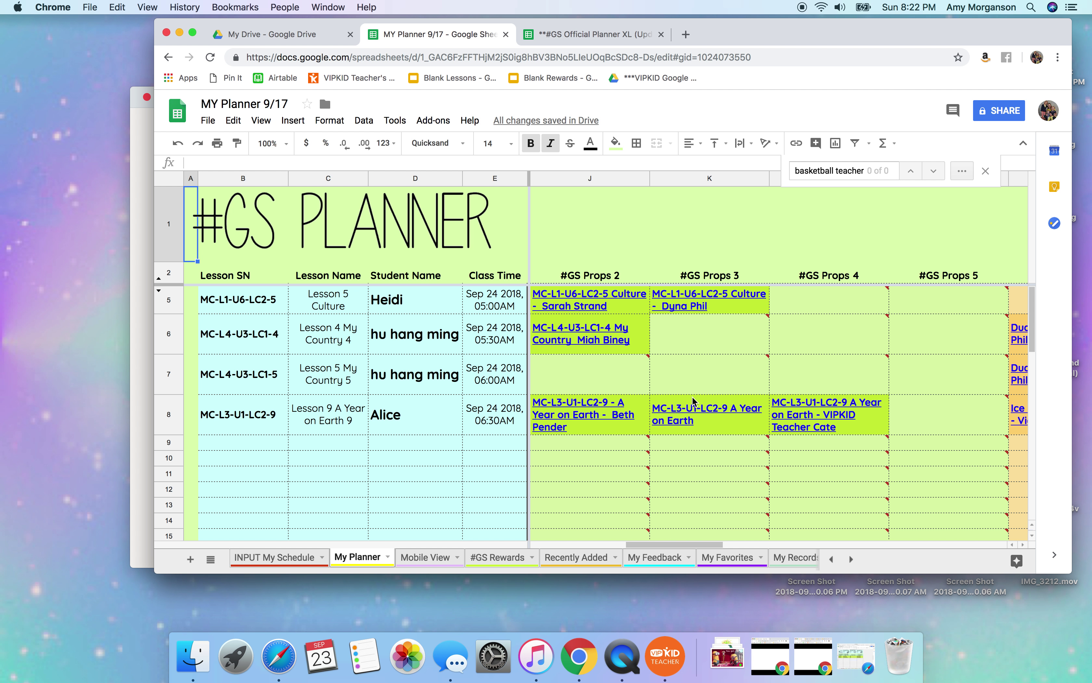
pyautogui.hscroll(-5, 694, 401)
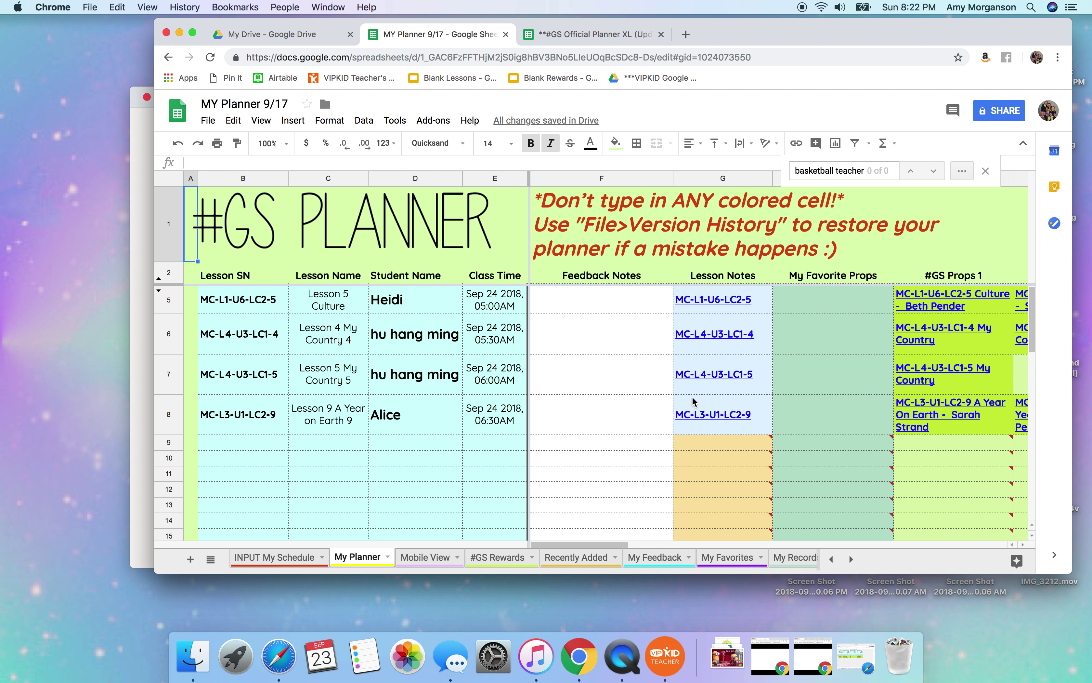
pyautogui.hscroll(3, 833, 354)
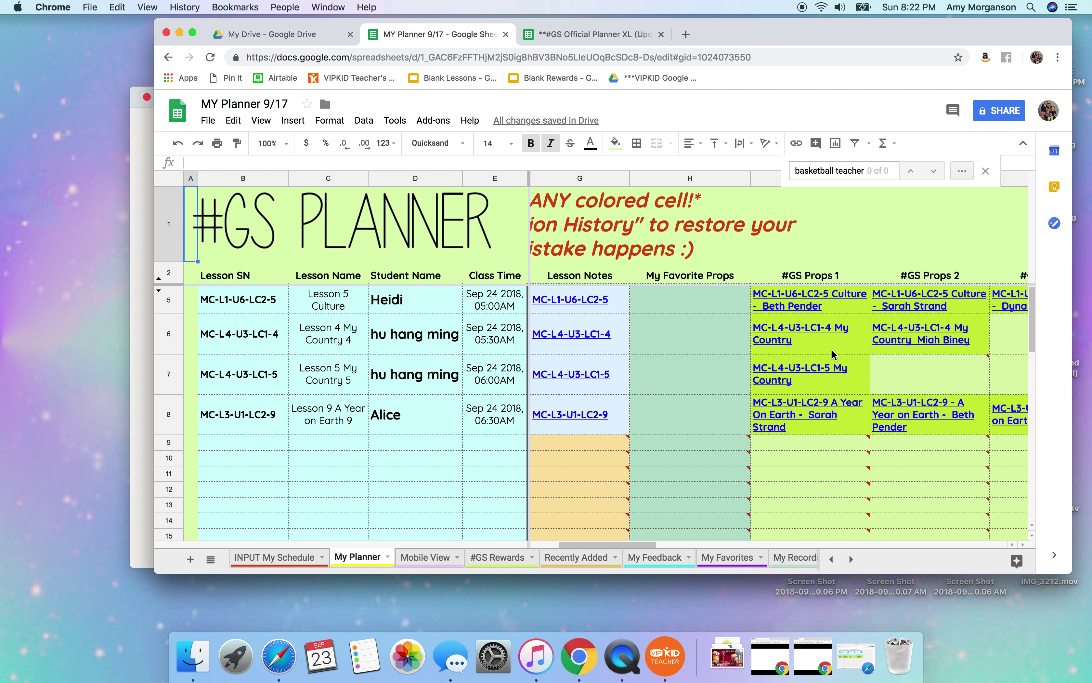
pyautogui.moveTo(875, 375)
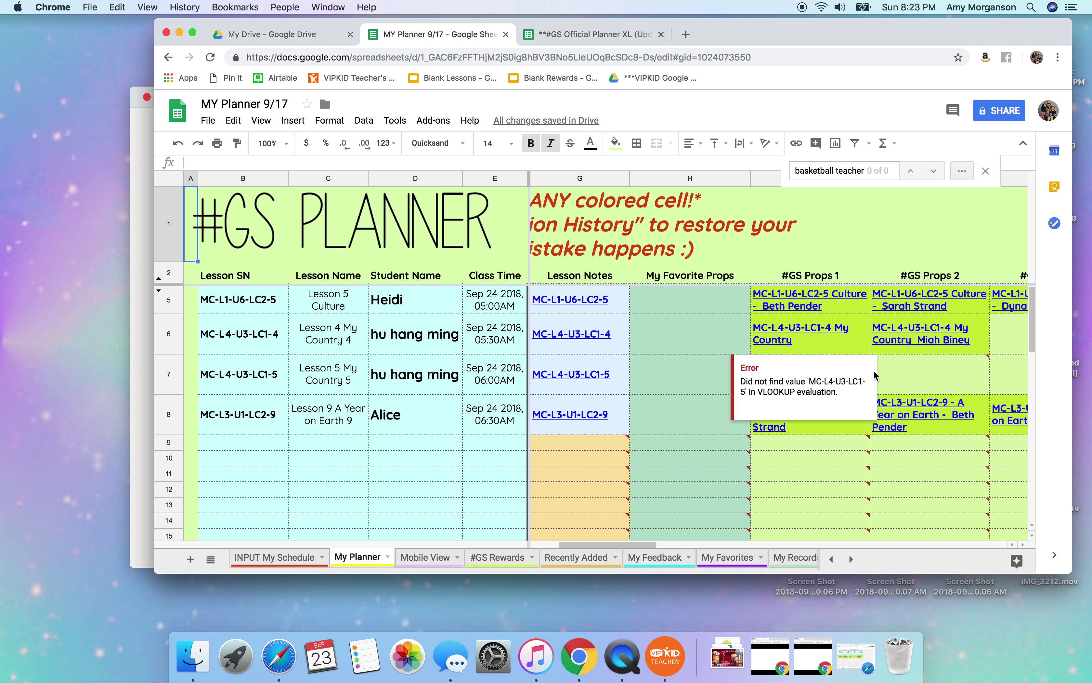
pyautogui.click(179, 33)
pyautogui.click(831, 656)
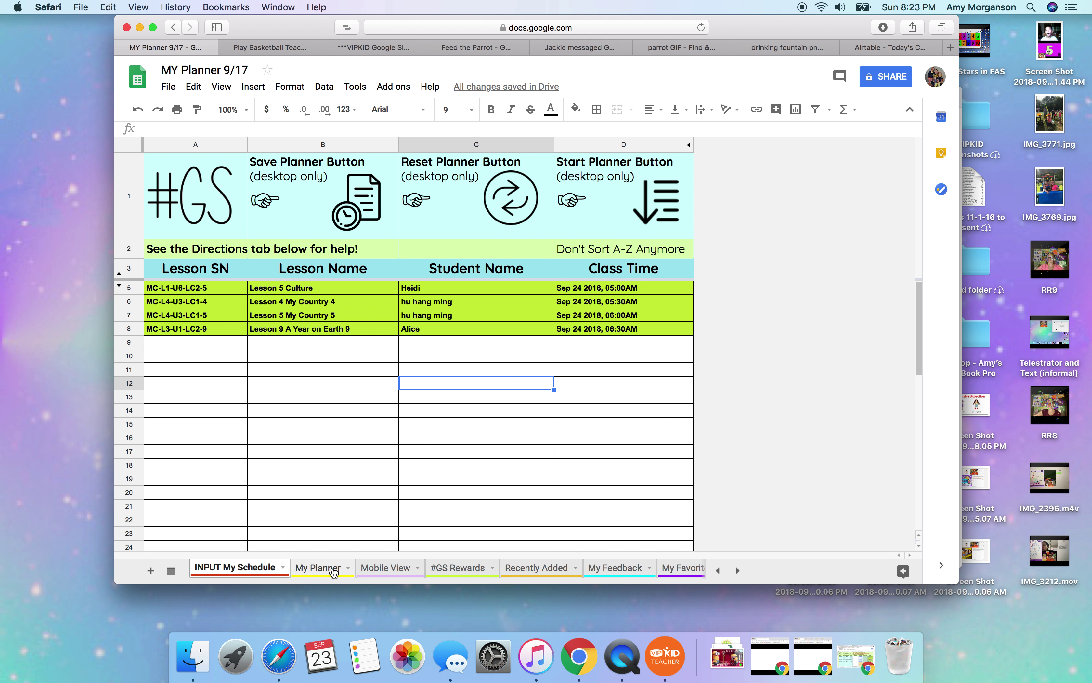
# Go through the My Planner tab to reach the My Feedback sheet.
pyautogui.click(334, 569)
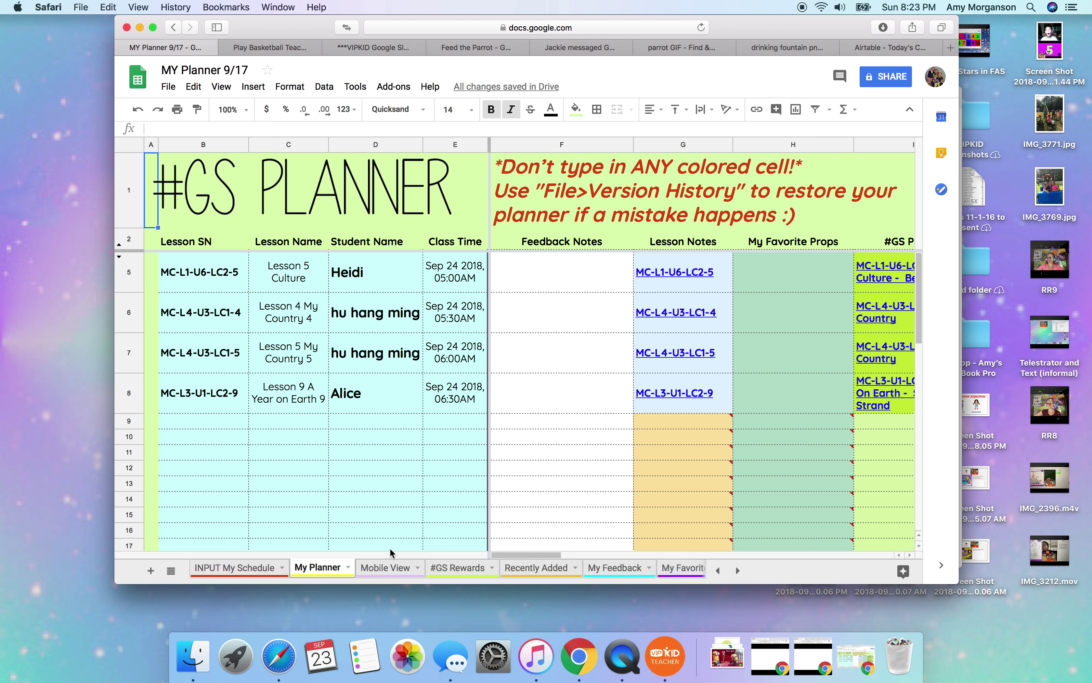
pyautogui.click(606, 575)
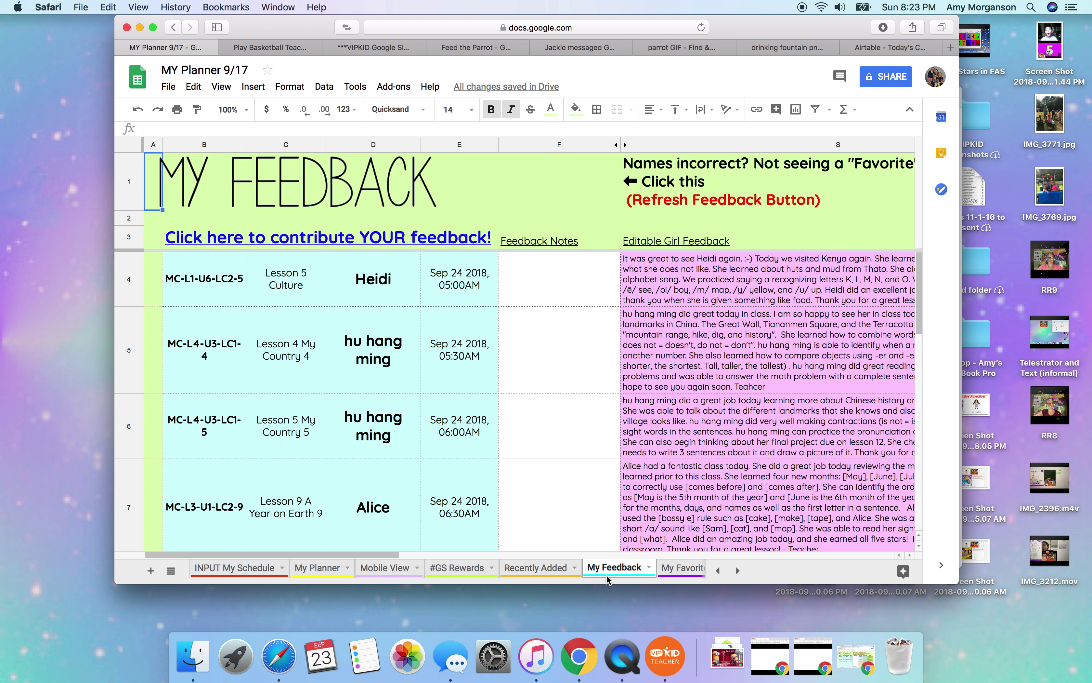
# Scroll to column S and open the first lesson's feedback in cell S4 for editing.
pyautogui.hscroll(2, 772, 411)
pyautogui.hscroll(5, 772, 411)
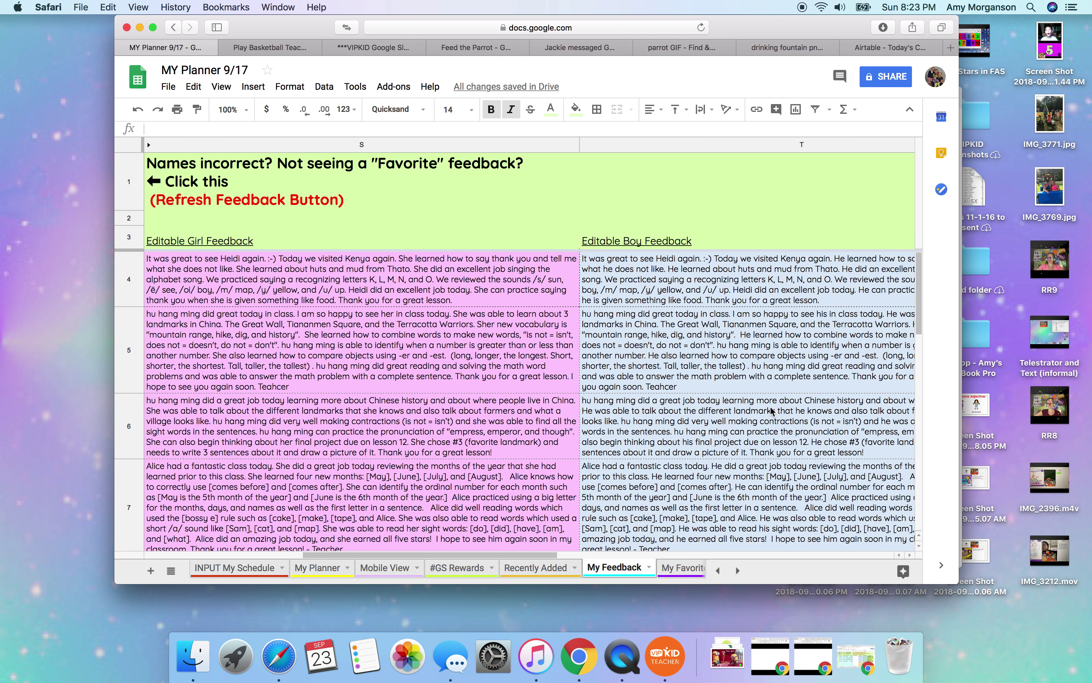
pyautogui.hscroll(-5, 772, 411)
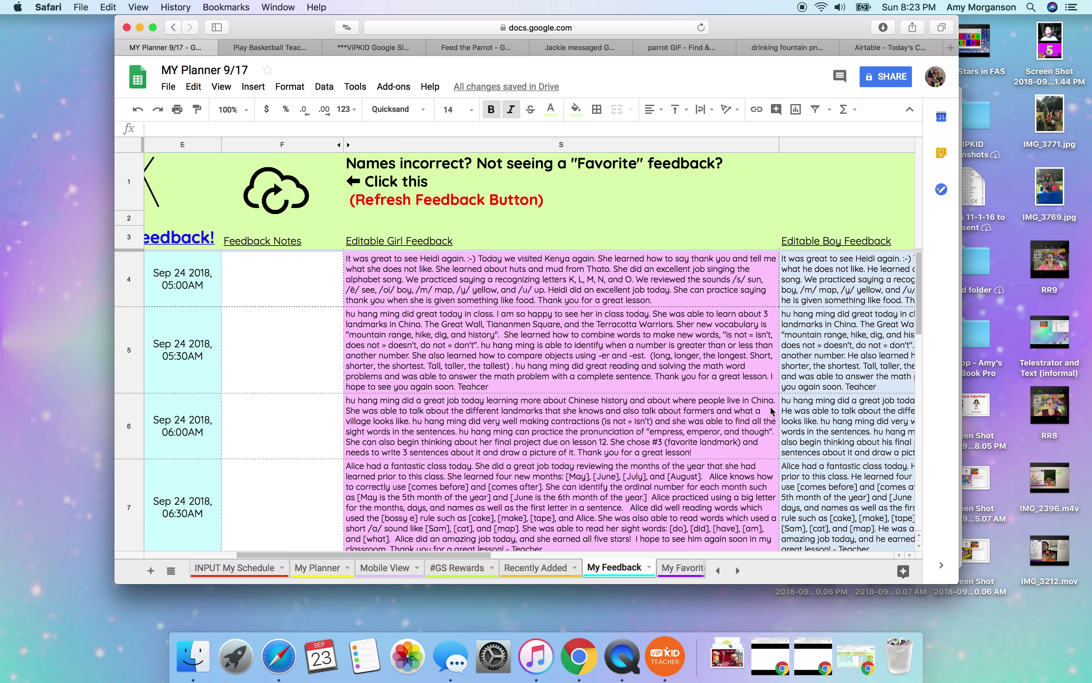
pyautogui.hscroll(-2, 772, 411)
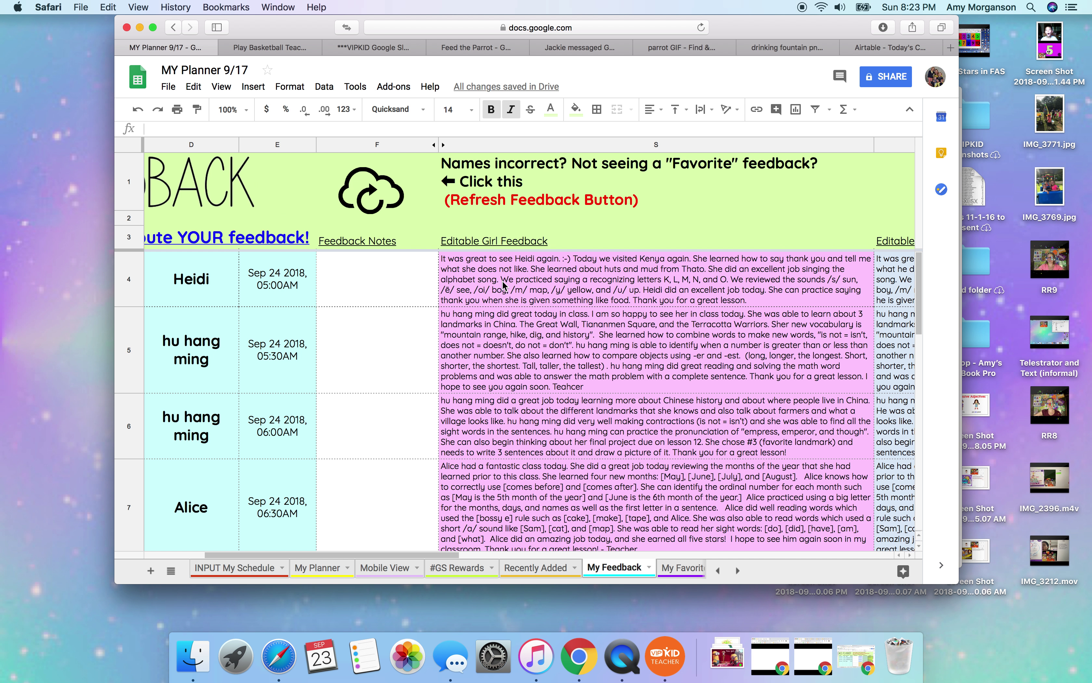
pyautogui.hscroll(6, 908, 296)
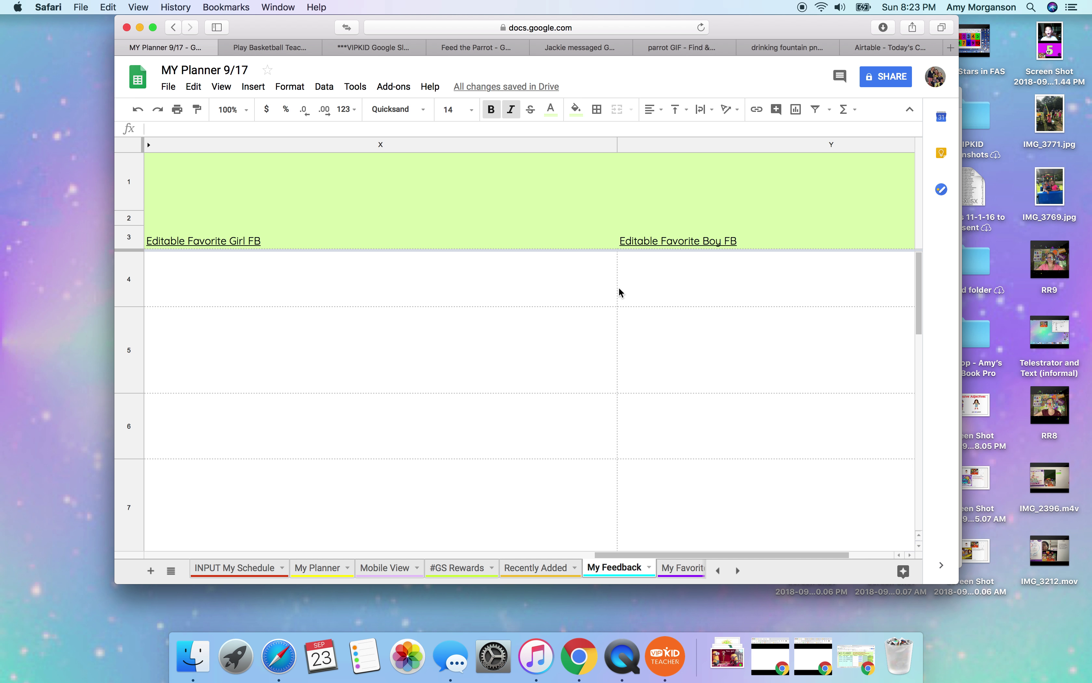
pyautogui.hscroll(-8, 621, 293)
pyautogui.doubleClick(672, 289)
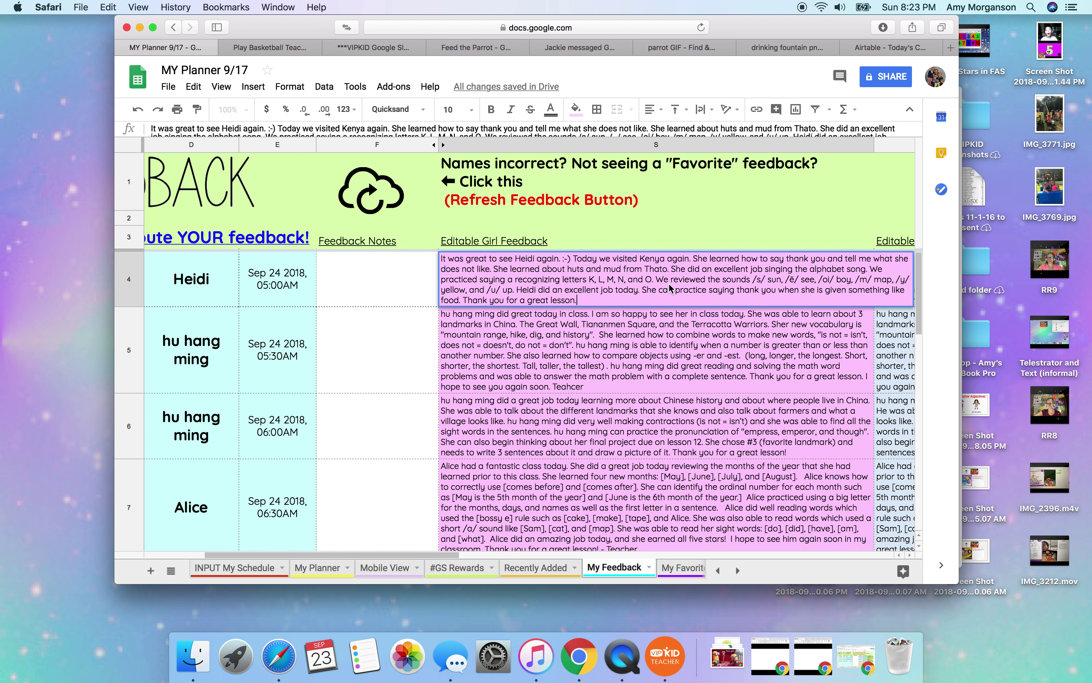
pyautogui.press('super+a')
# Append the teacher's sign-off after "great lesson." in S4, then open the Recently Added sheet.
pyautogui.click(623, 288)
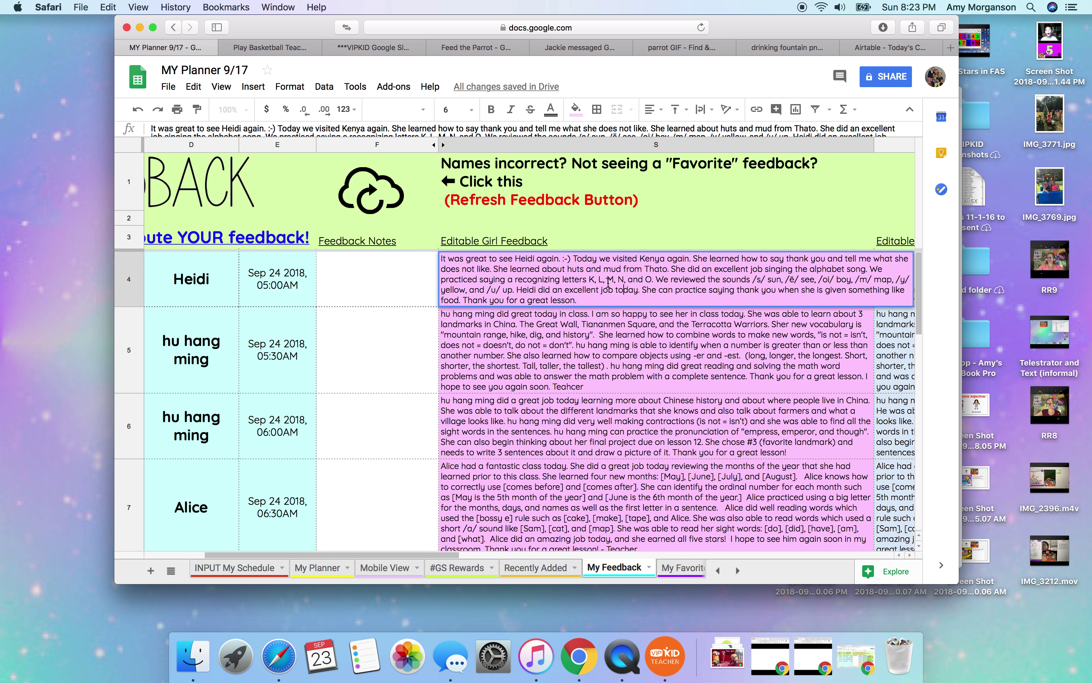
pyautogui.click(582, 300)
pyautogui.write('- Teacher Amy VOW')
pyautogui.click(738, 571)
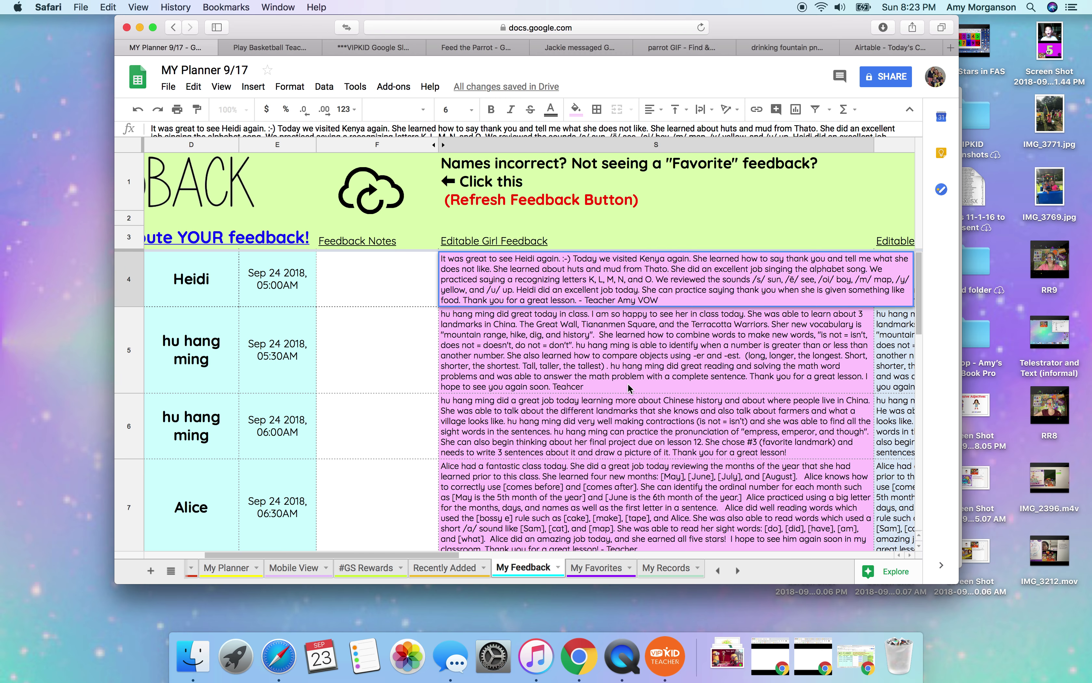
pyautogui.click(433, 571)
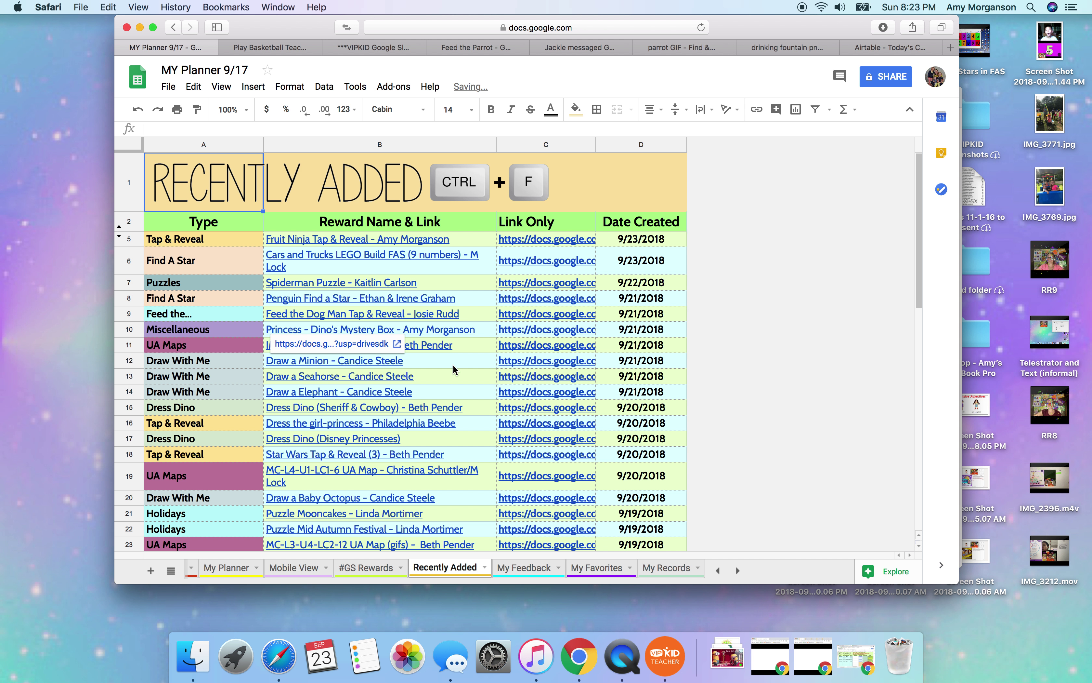
# Browse the Recently Added rewards, check the UA Map reward in row 19, and go to #GS Rewards.
pyautogui.scroll(-10, 454, 368)
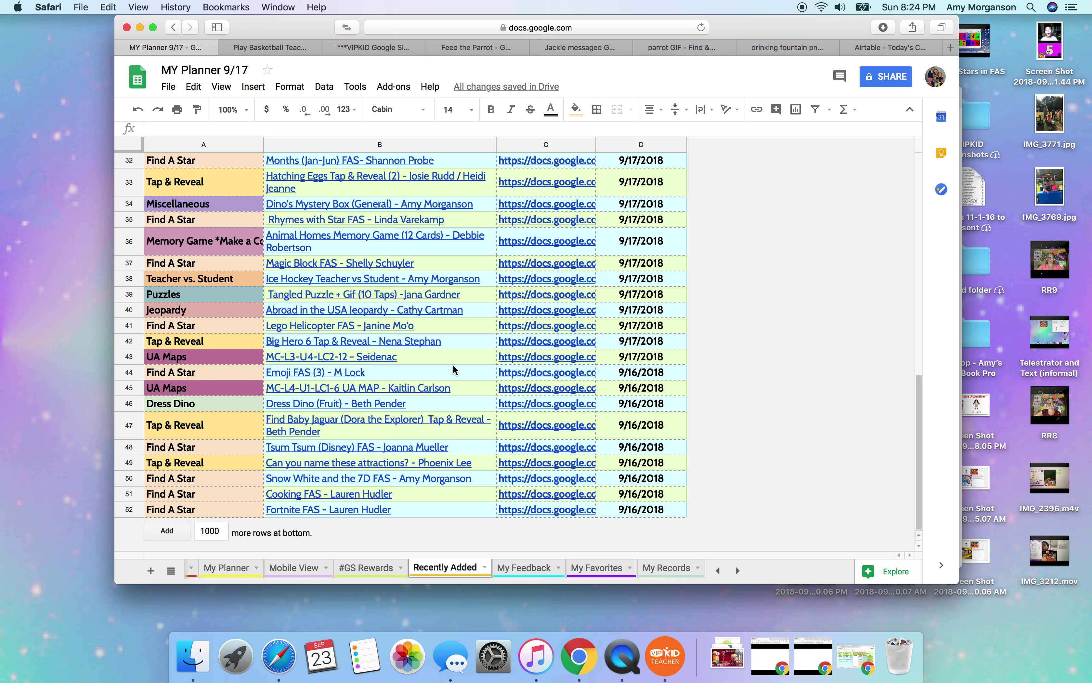
pyautogui.scroll(10, 454, 364)
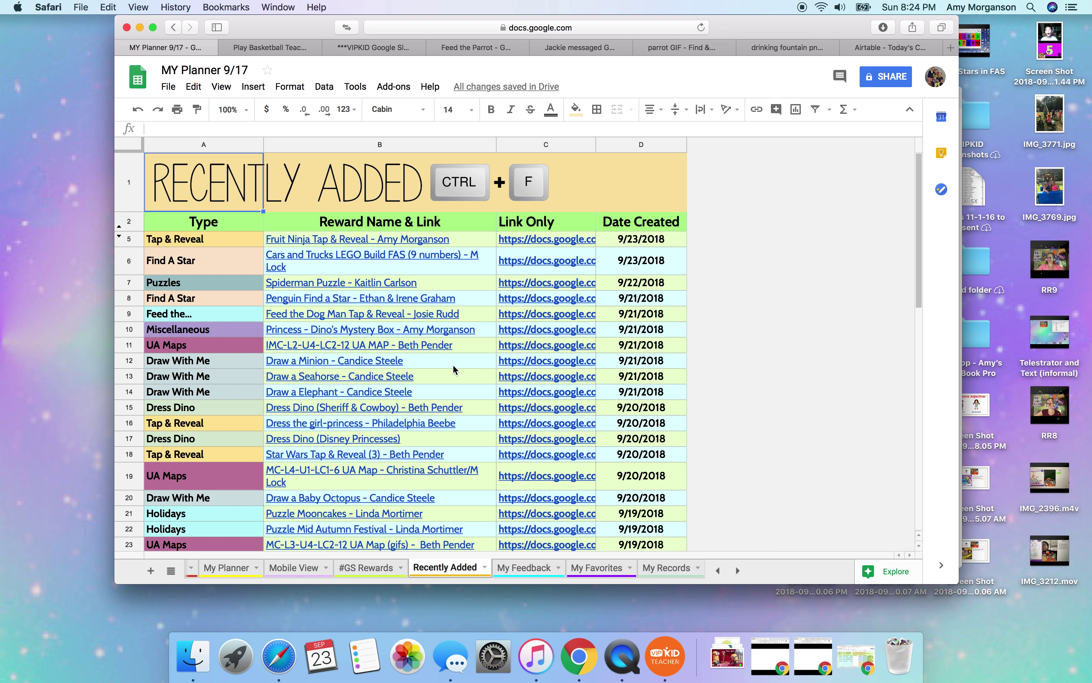
pyautogui.scroll(-10, 453, 365)
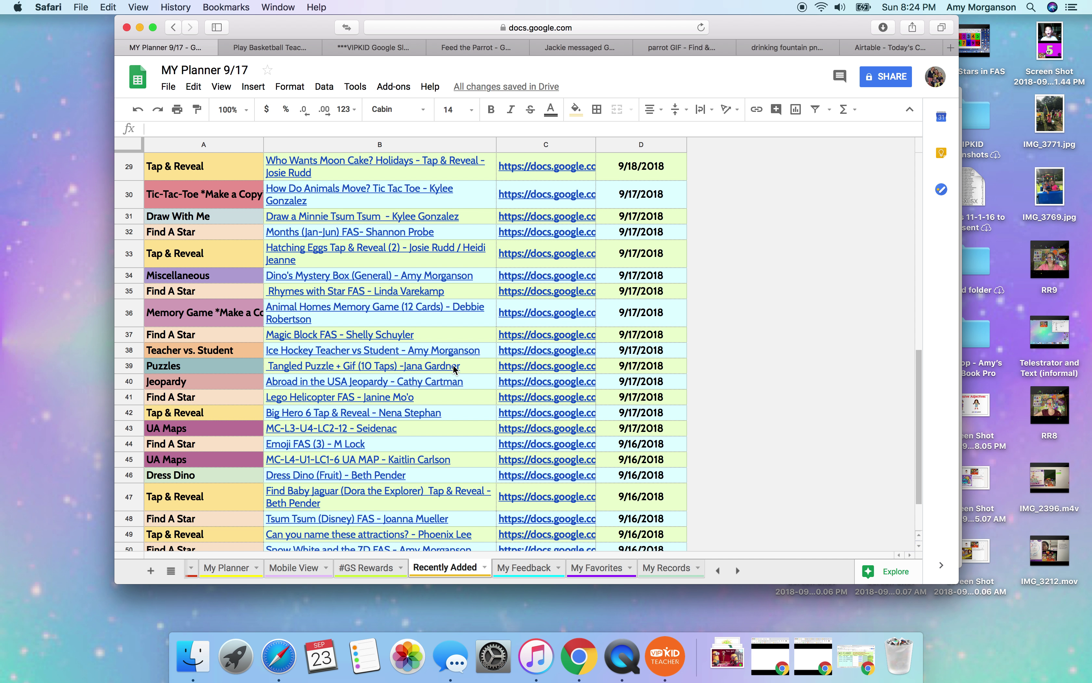
pyautogui.scroll(10, 454, 369)
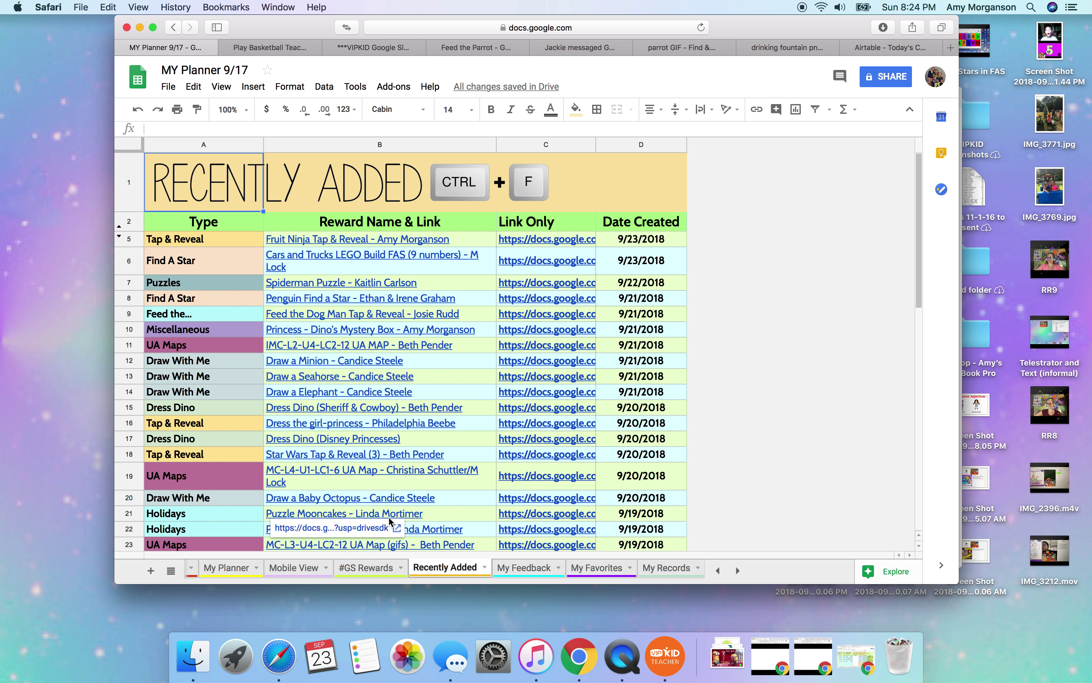
pyautogui.click(416, 471)
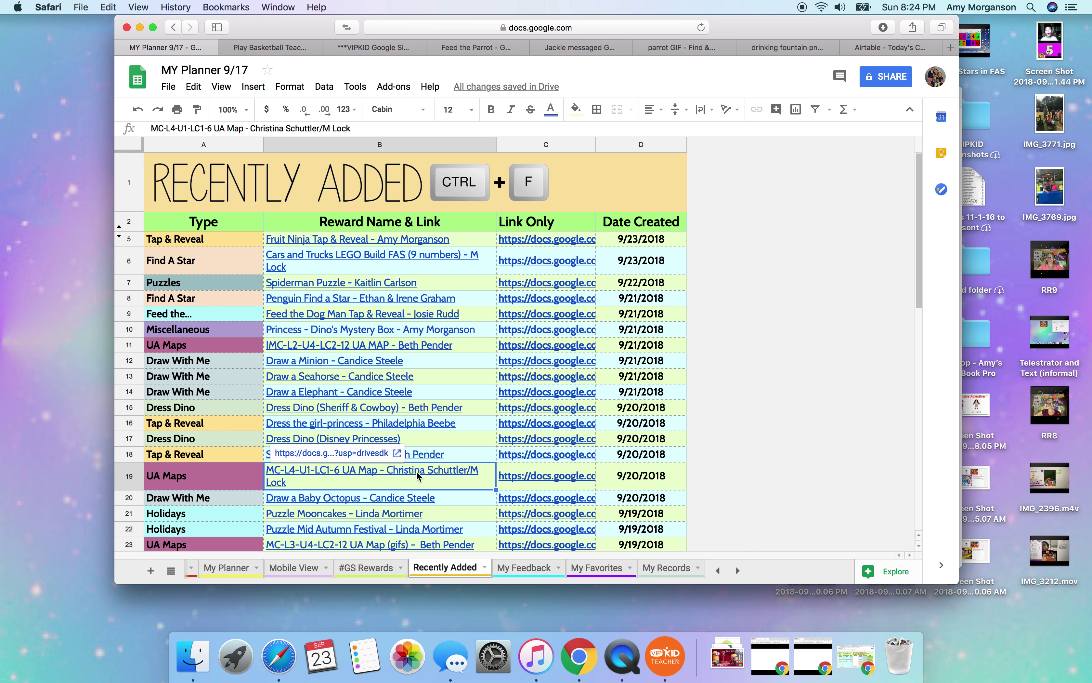
pyautogui.click(366, 568)
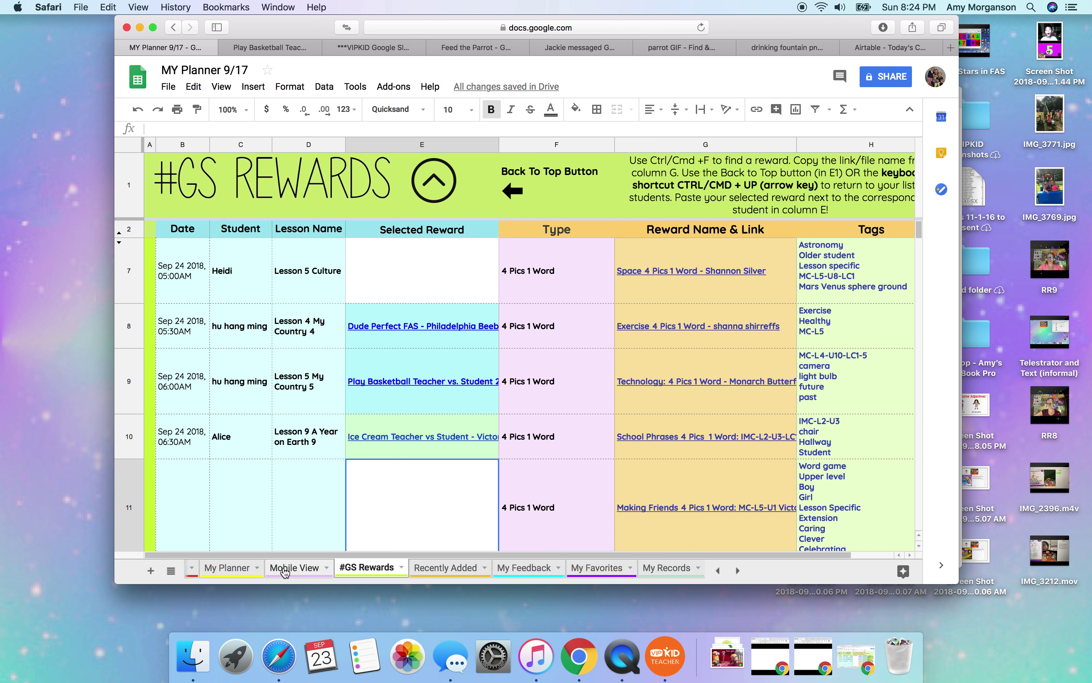
# Copy the Landmarks in China Memory reward from My Planner Q6 into #GS Rewards cell E7.
pyautogui.click(246, 570)
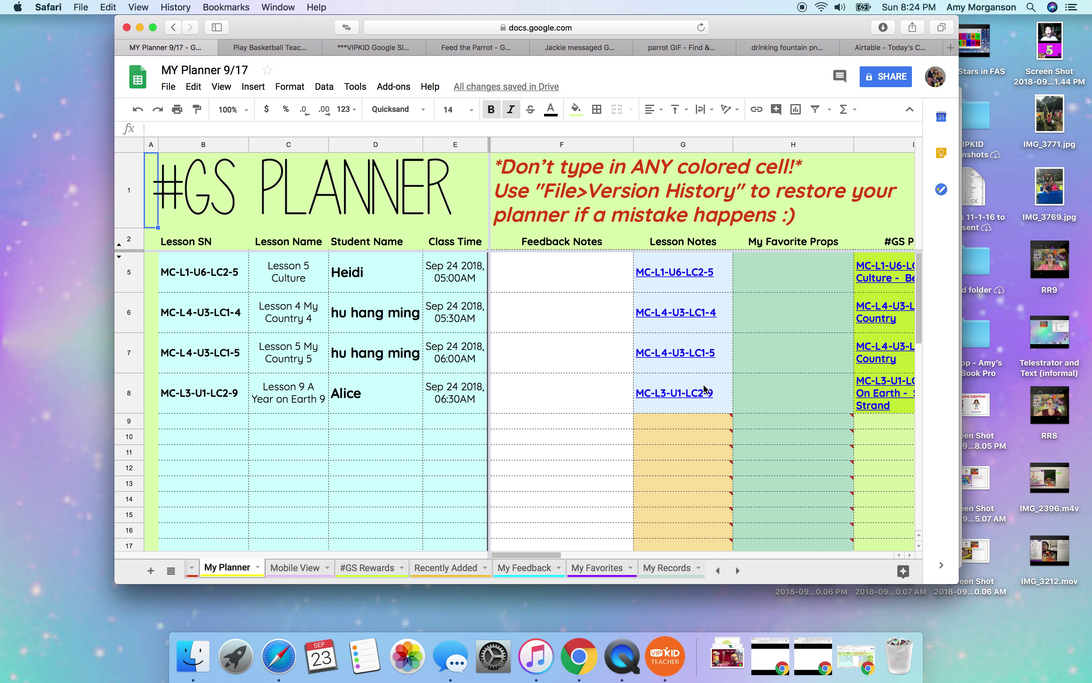
pyautogui.hscroll(10, 706, 388)
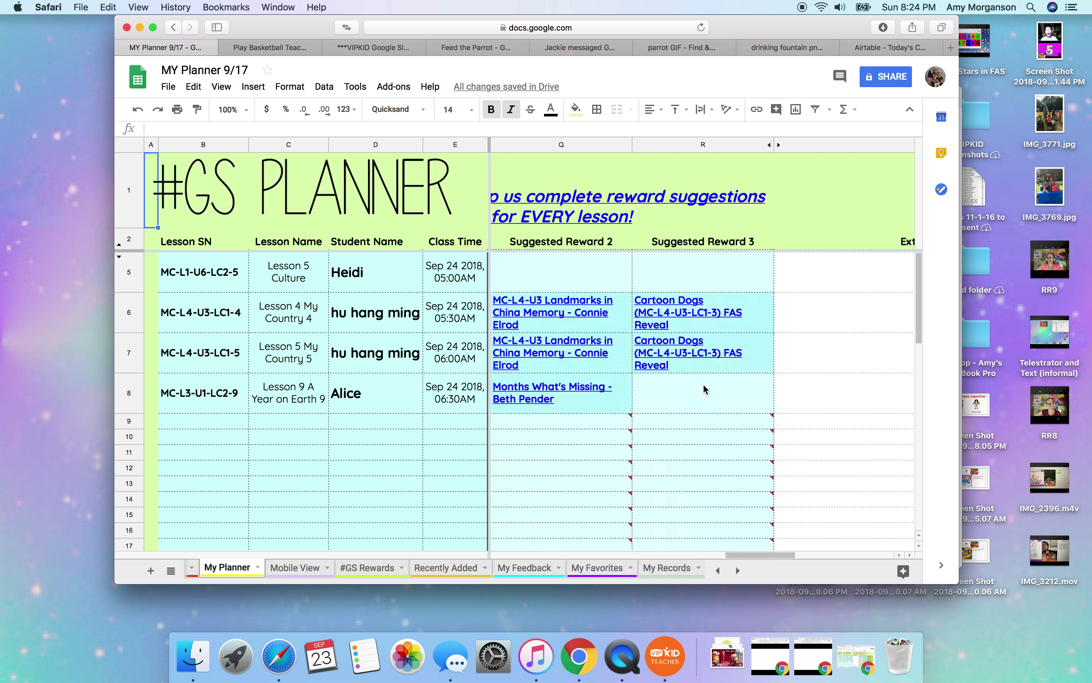
pyautogui.hscroll(-2, 706, 388)
pyautogui.click(718, 312)
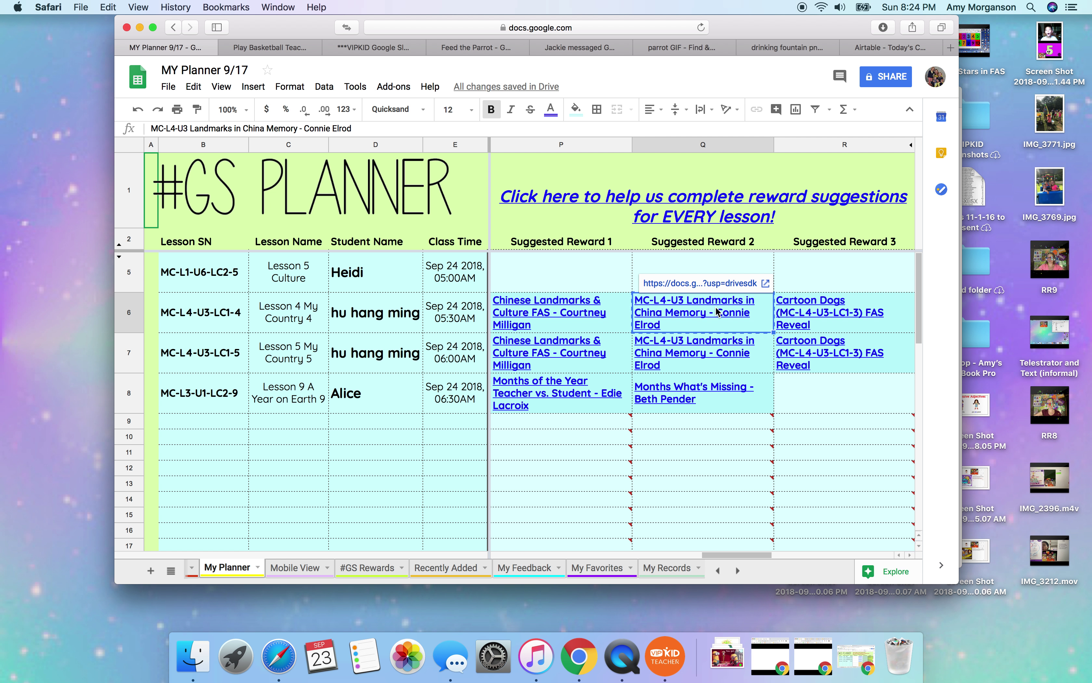
pyautogui.hscroll(-5, 719, 312)
pyautogui.hscroll(2, 719, 311)
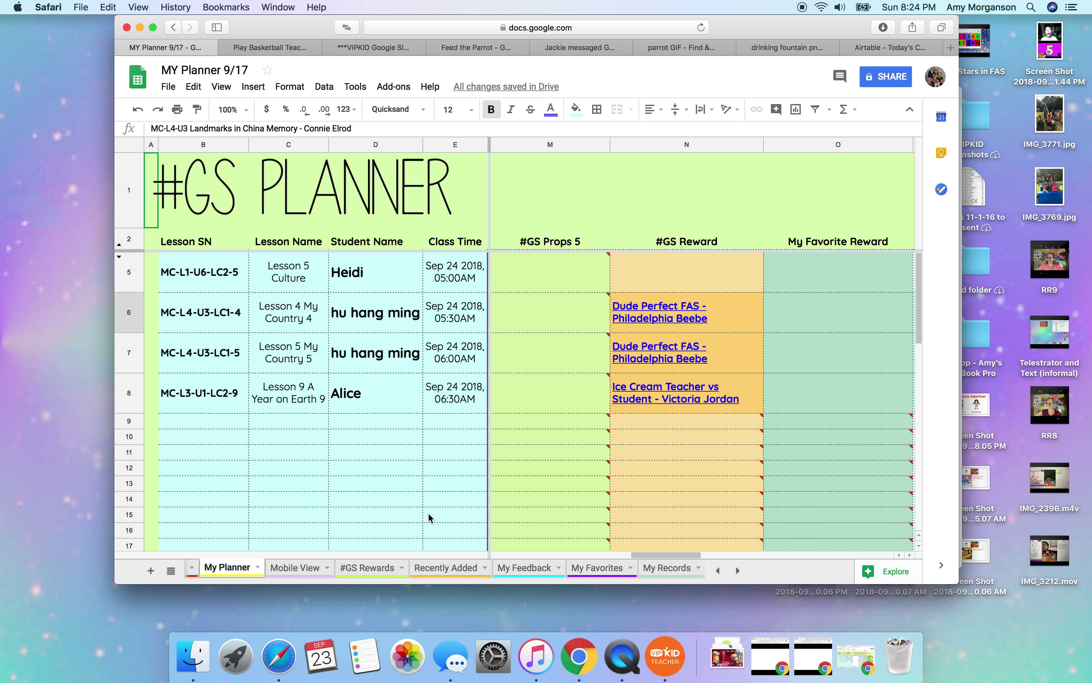
pyautogui.click(374, 569)
pyautogui.click(415, 296)
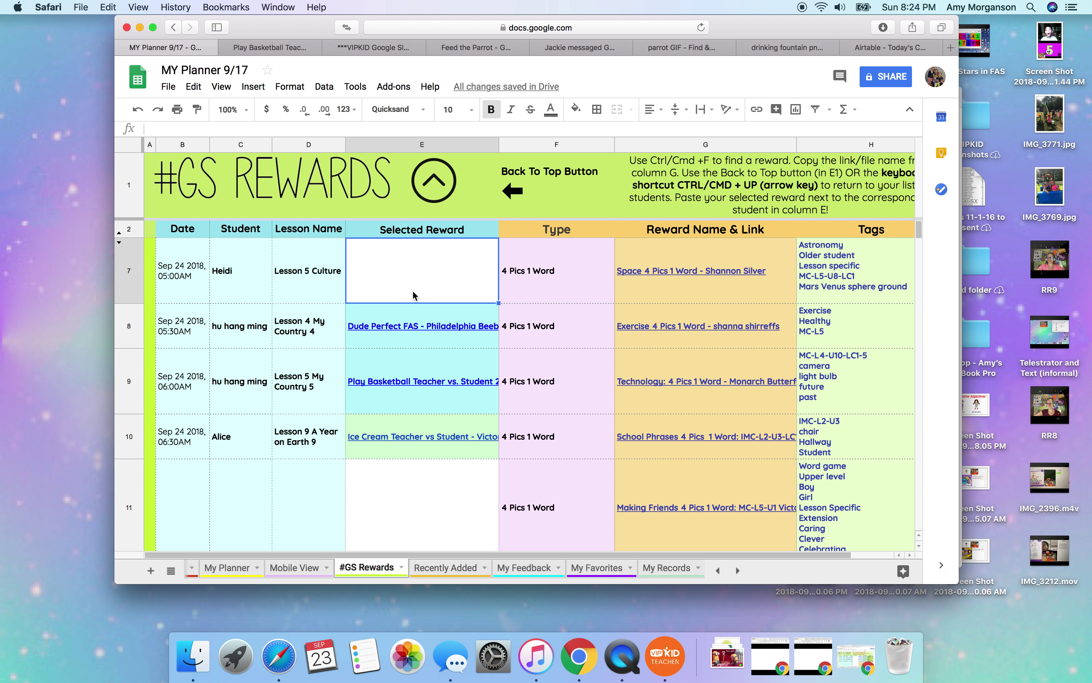
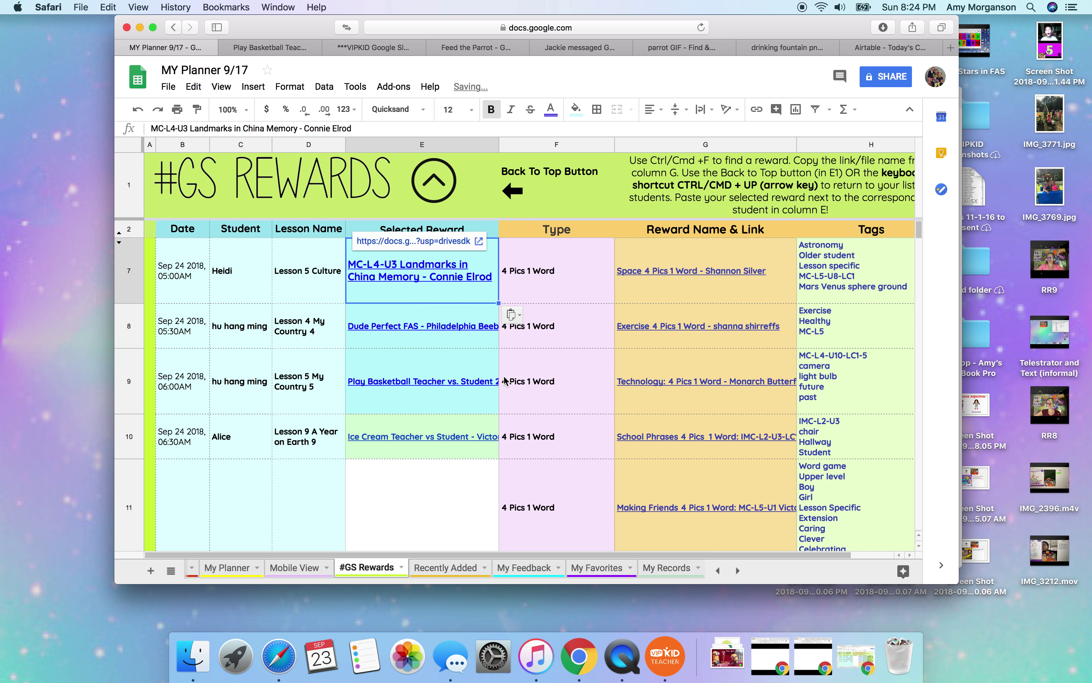
pyautogui.click(234, 569)
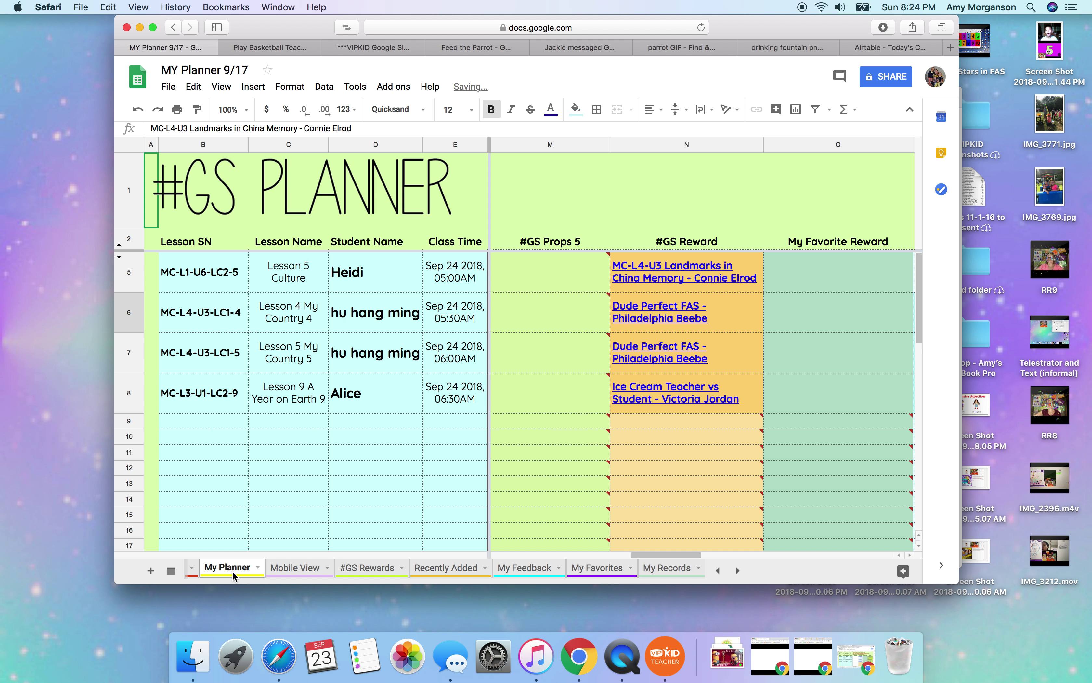